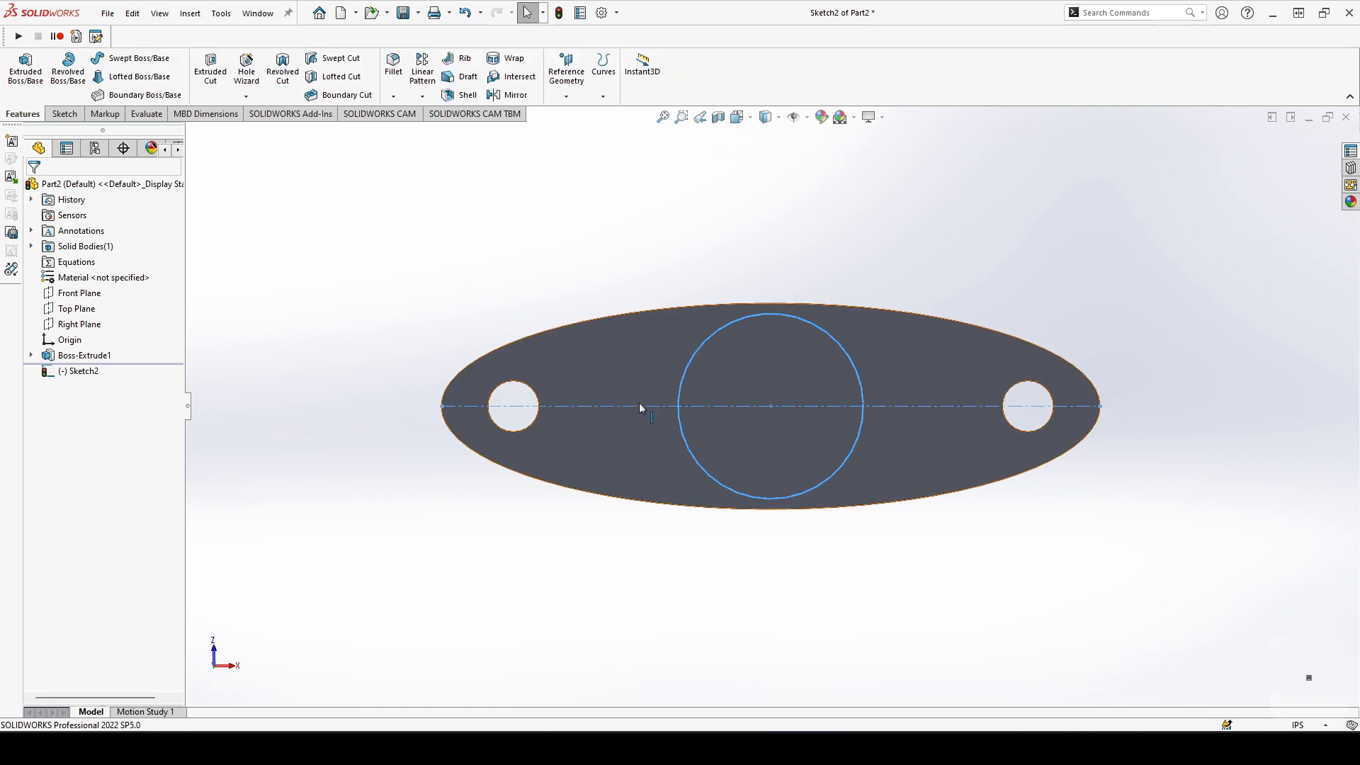
Step: Extrude the central circle 0.45 in outward from the elliptical plate as a merged cylindrical boss
key(shift+a)
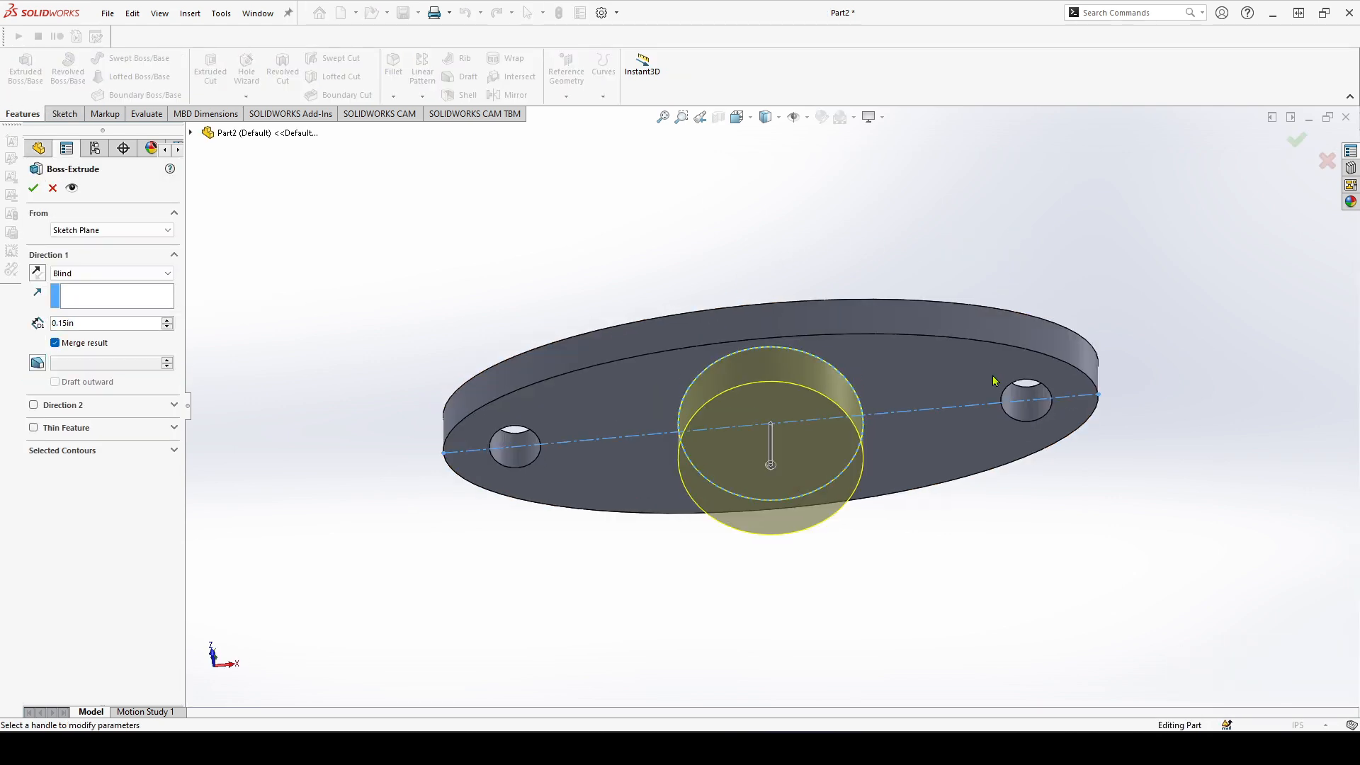
double_click(113, 327)
click(108, 323)
drag(135, 324, 48, 326)
text(0.45)
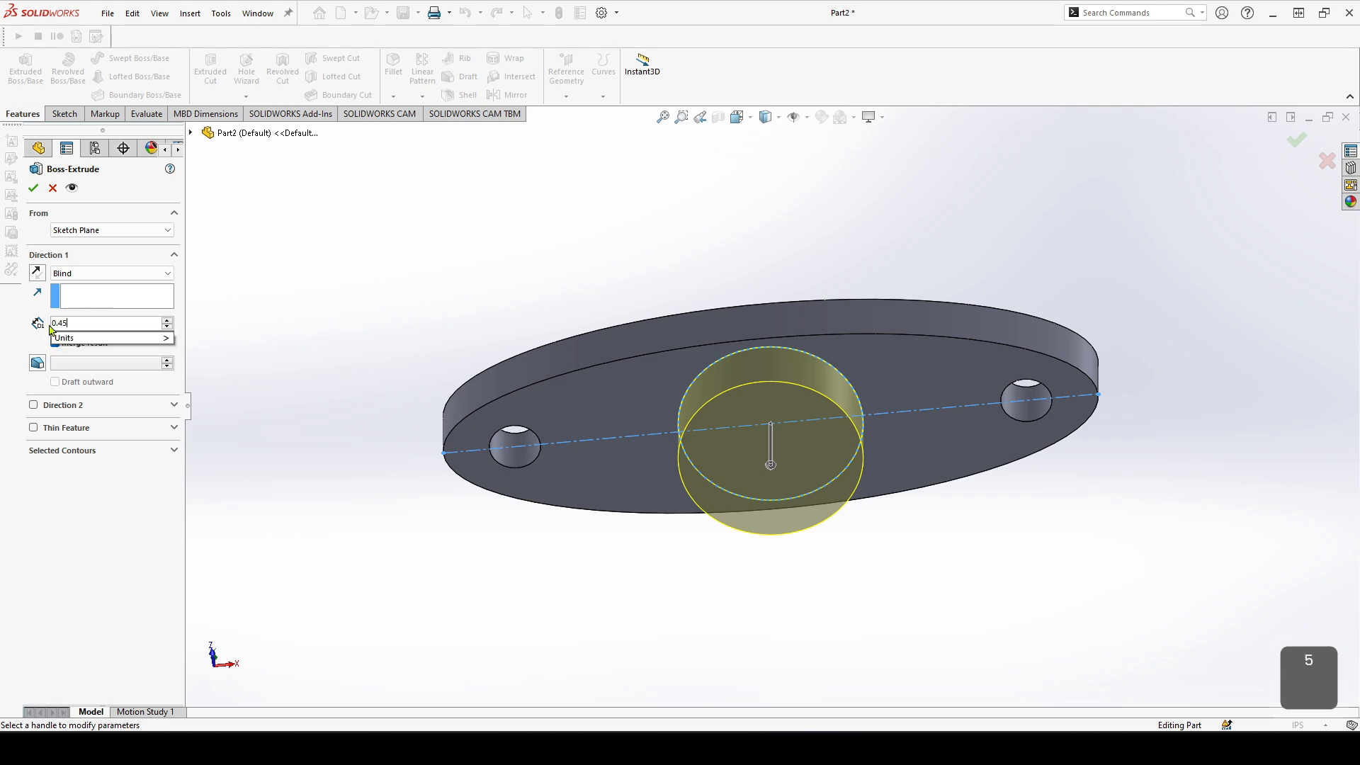
key(Return)
key(Return)
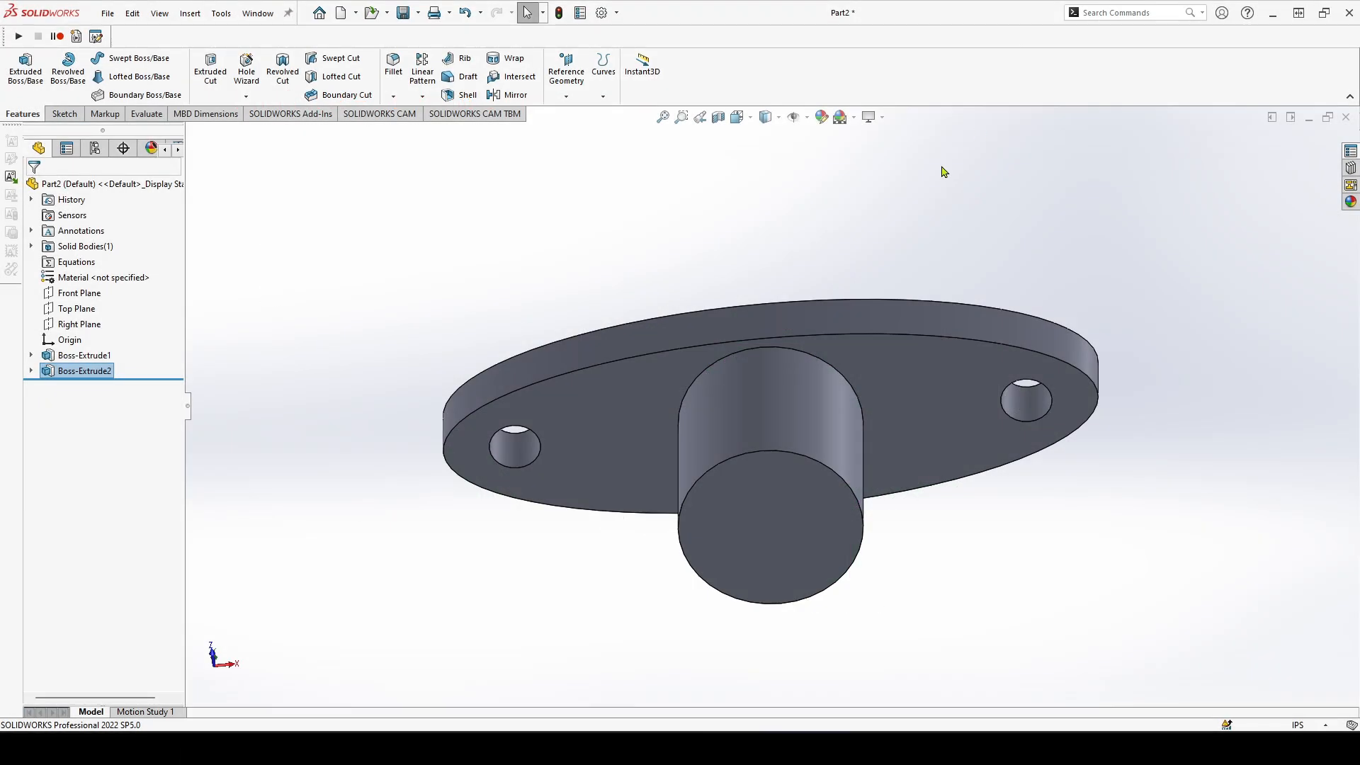
Step: Start a sketch on the boss's end face and draw a six-sided inscribed-circle polygon centred on the boss
key(alt)
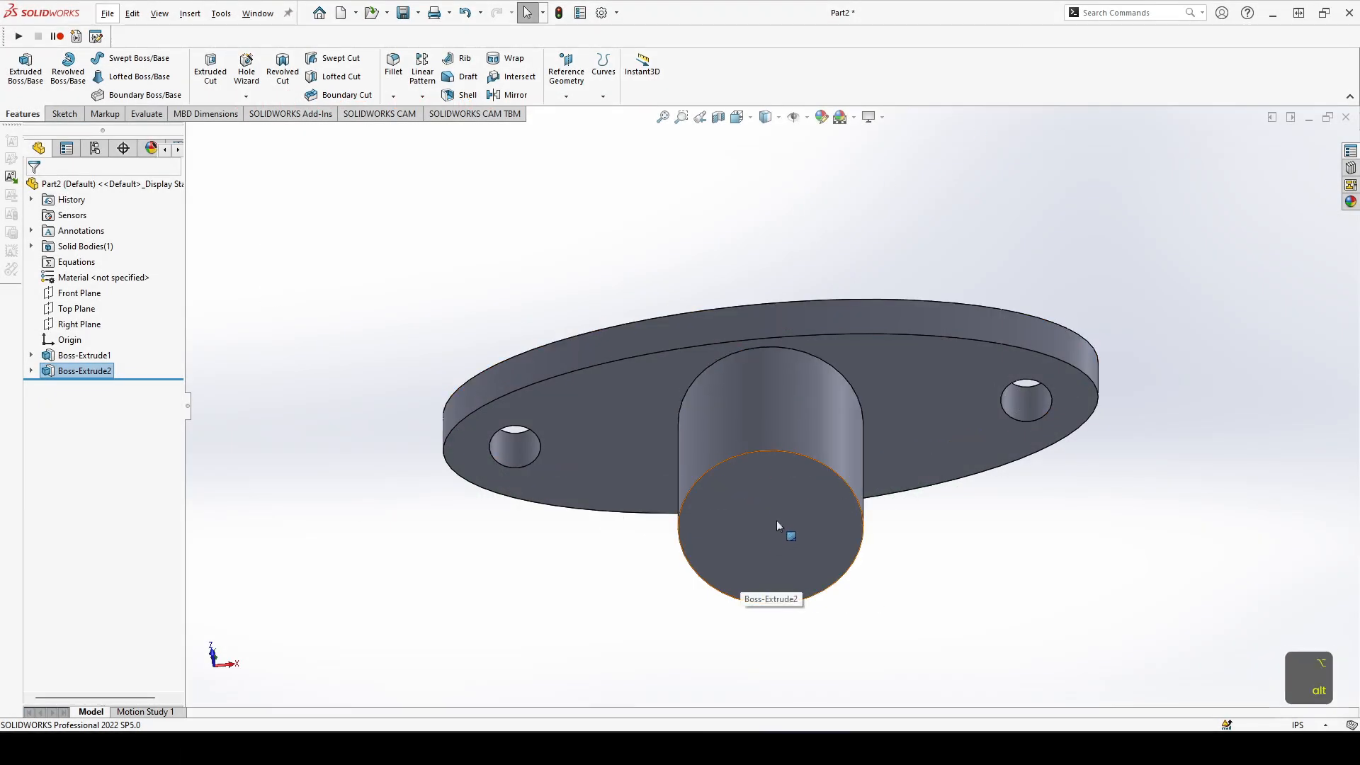
key(alt+q)
click(773, 512)
key(Escape)
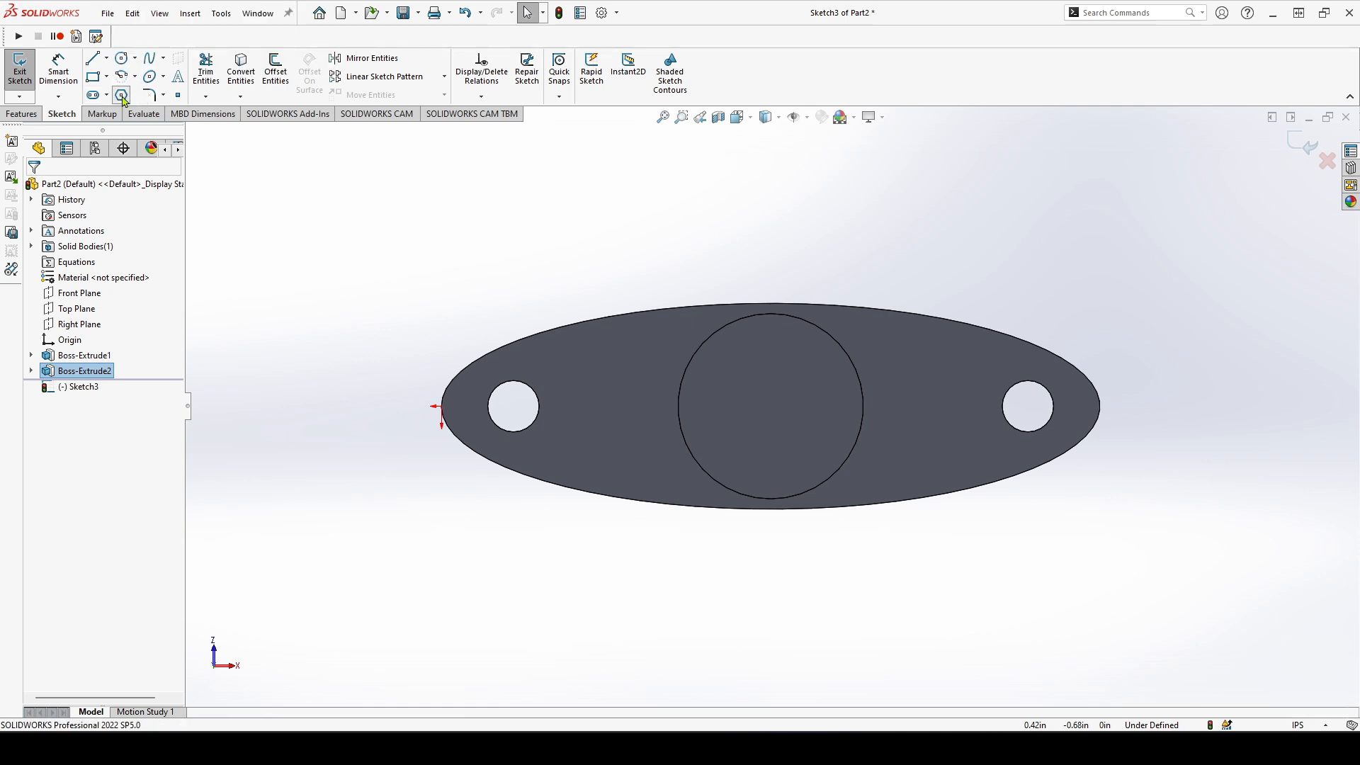
click(122, 95)
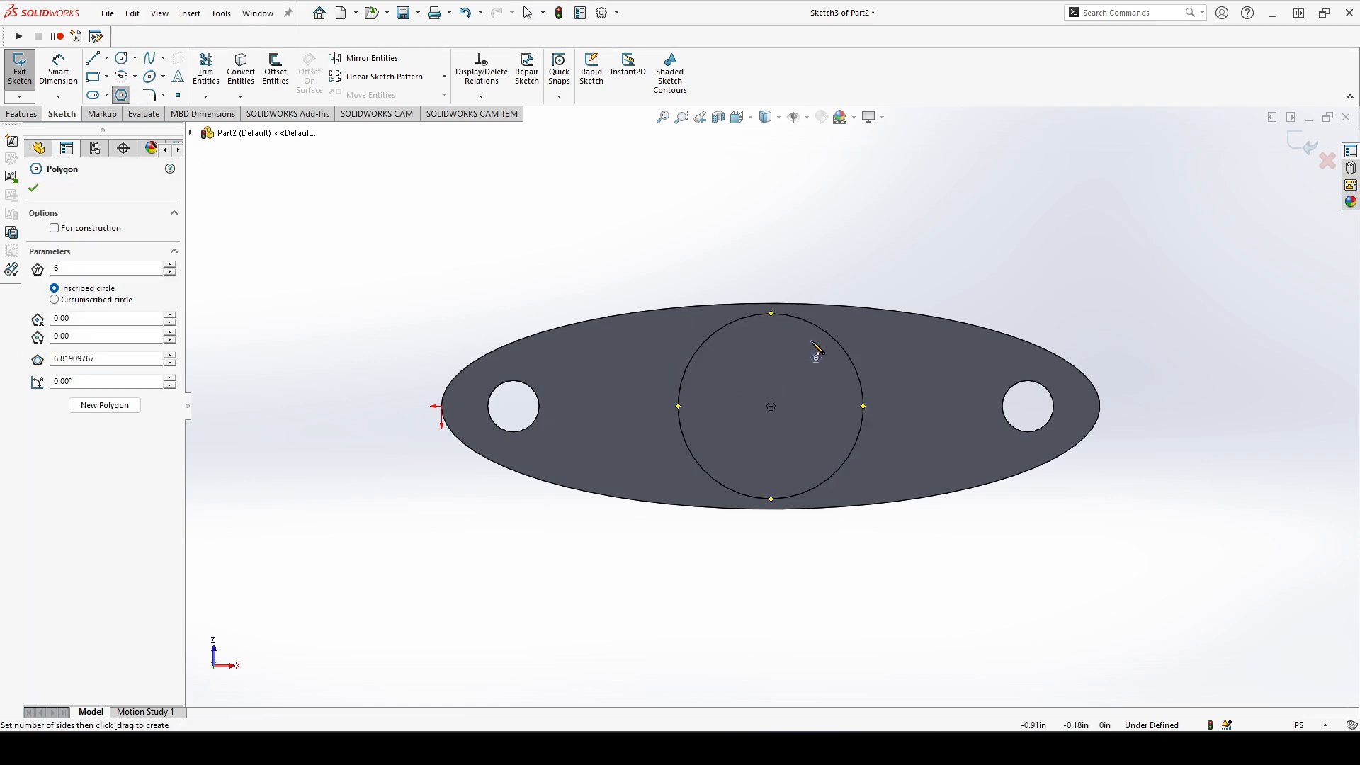
drag(771, 406, 724, 409)
Step: Dimension the distance between the hexagon's two opposite horizontal sides as 0.25 in
key(d)
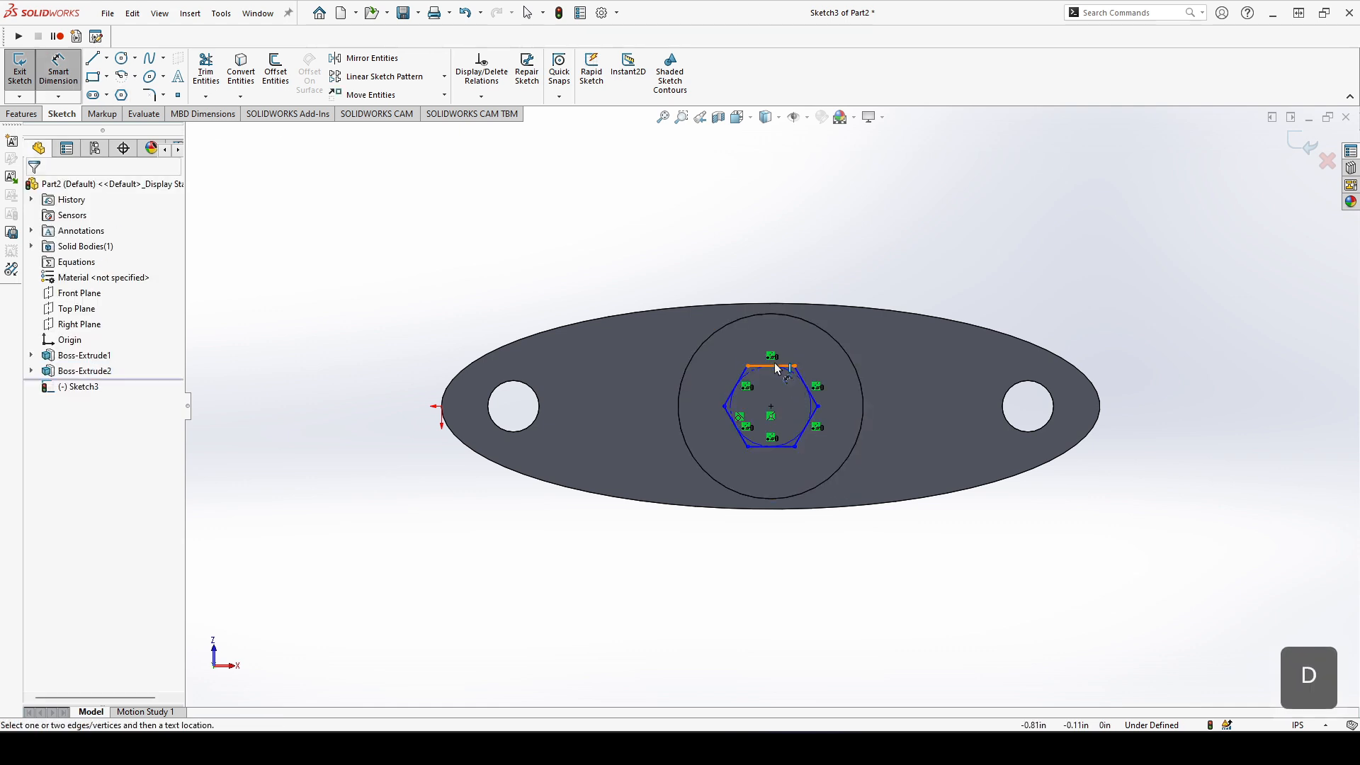
click(775, 365)
click(752, 446)
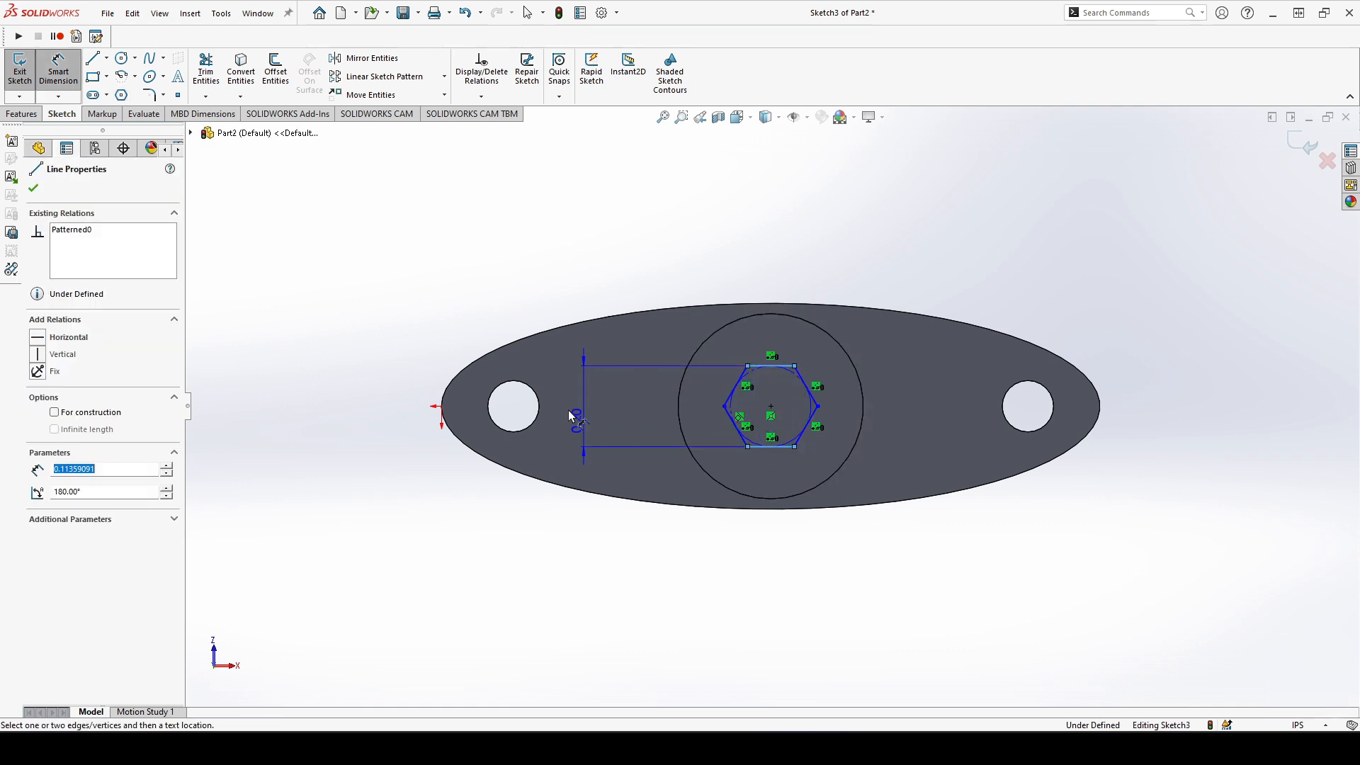
click(365, 408)
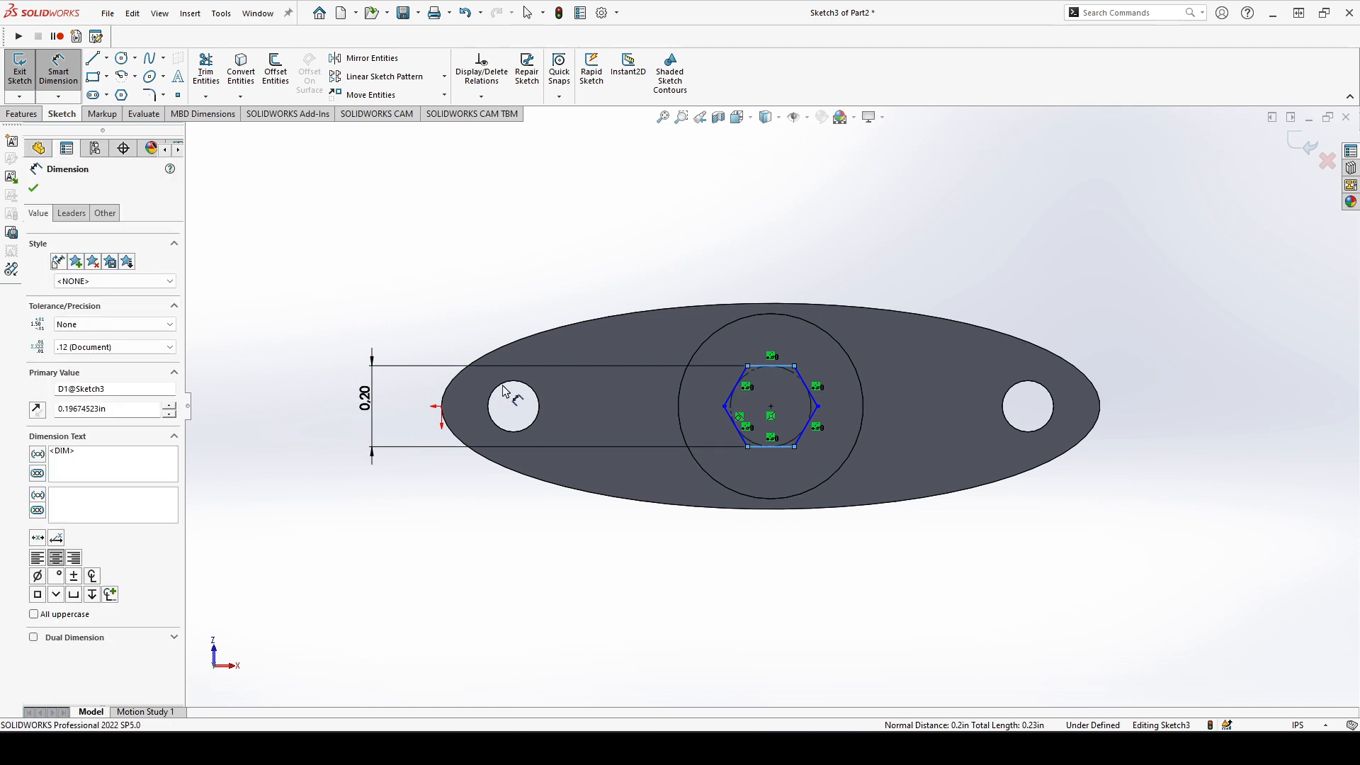
text(0.25)
key(Return)
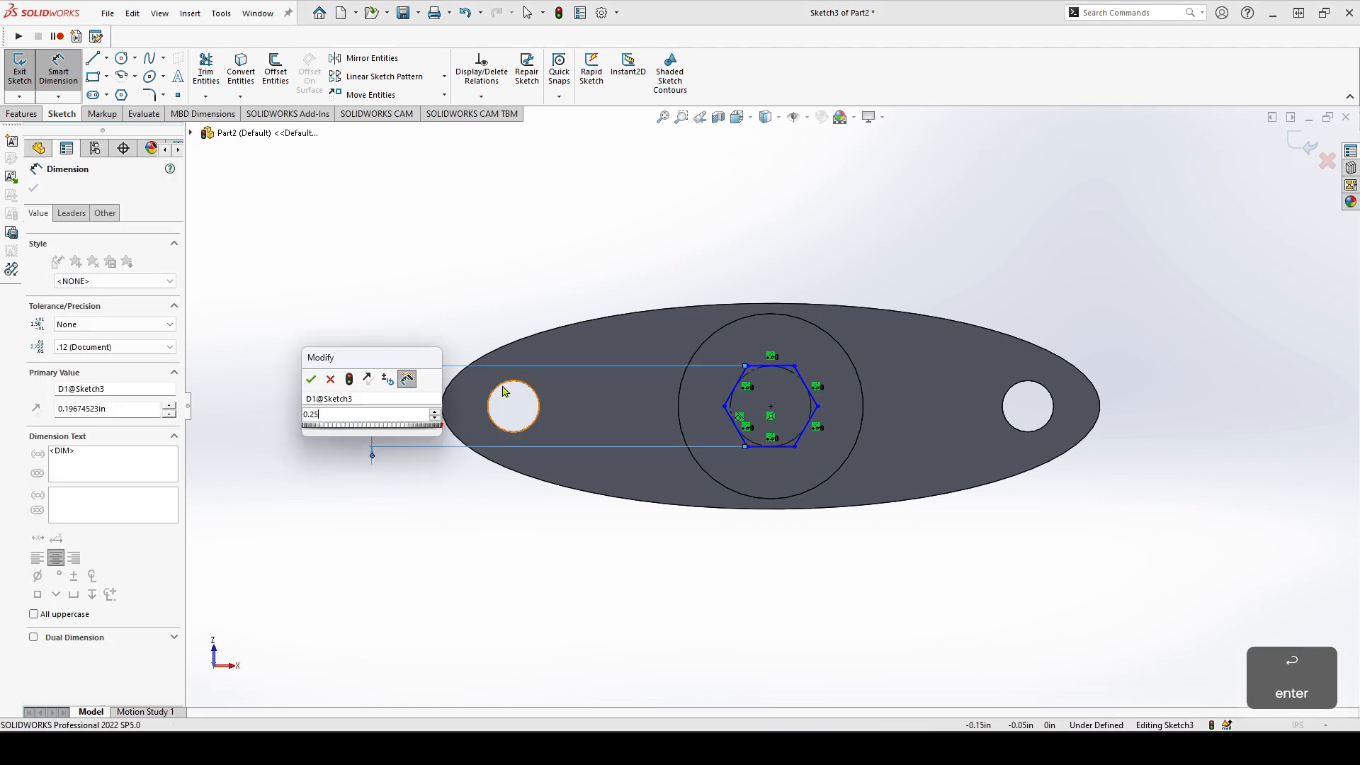
key(Escape)
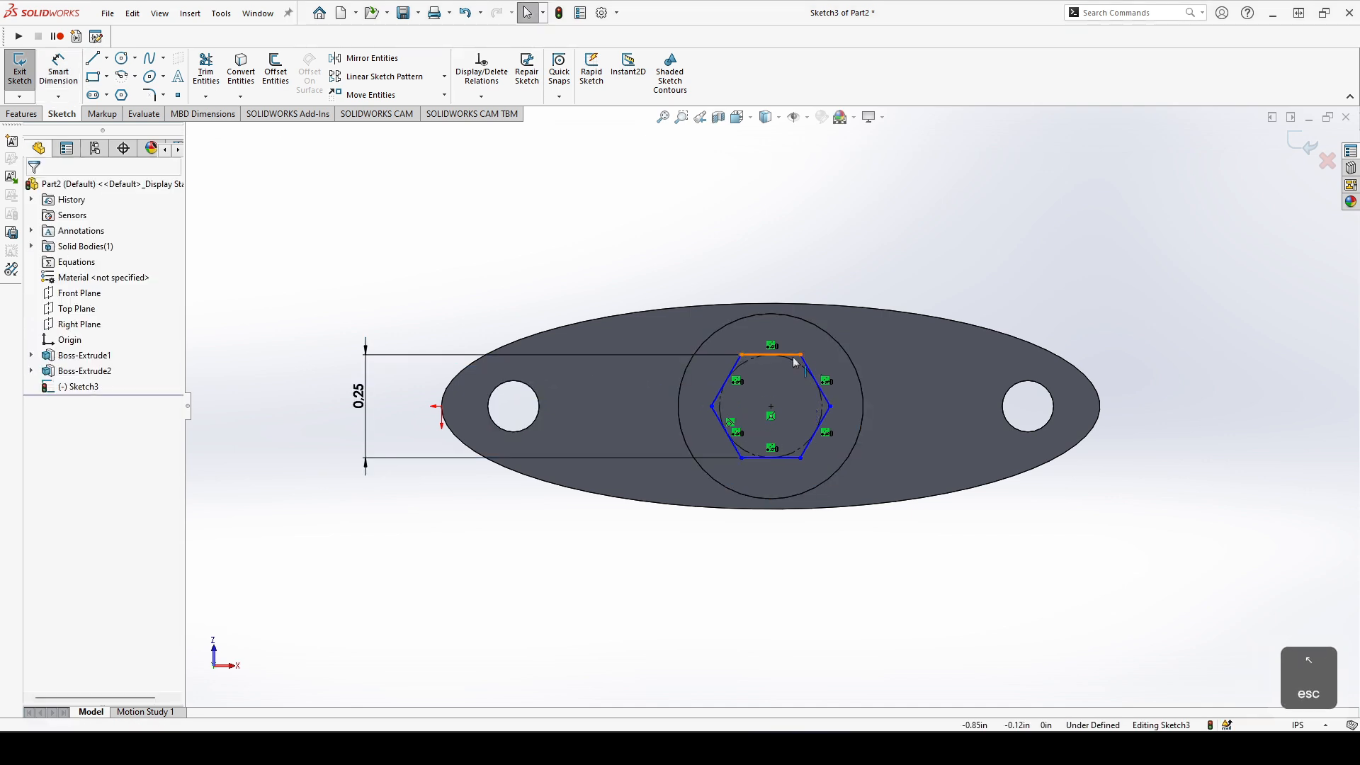
Step: Add a horizontal relation to the hexagon's upper side and finish the sketch
click(794, 355)
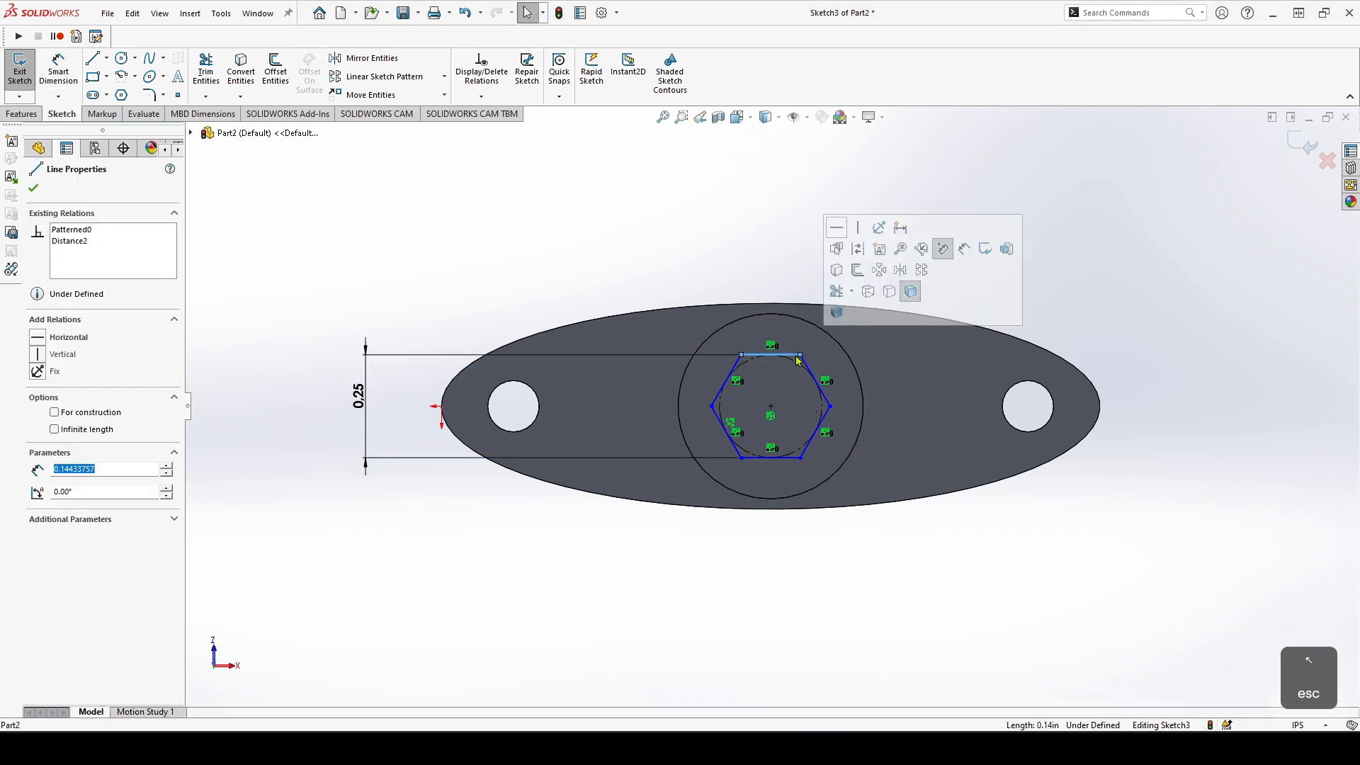
click(836, 232)
key(Escape)
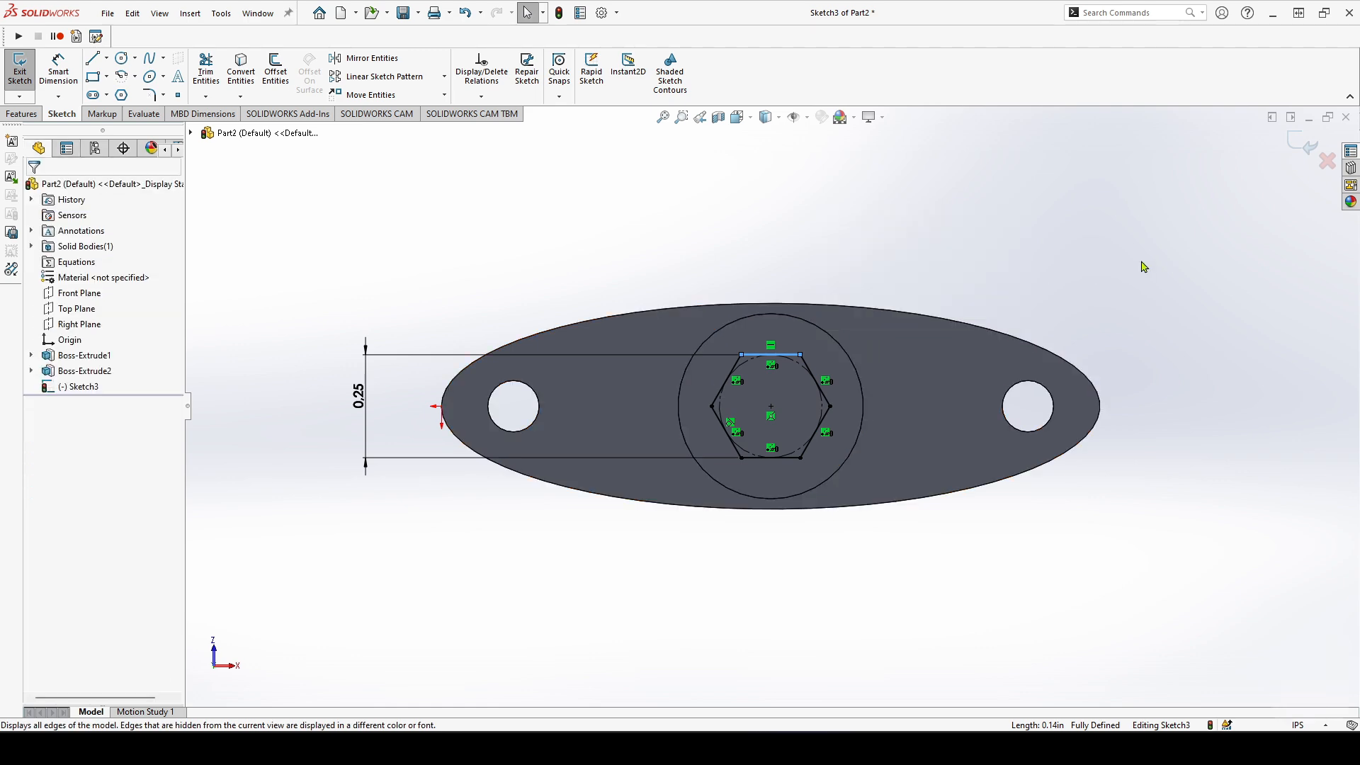
click(1298, 146)
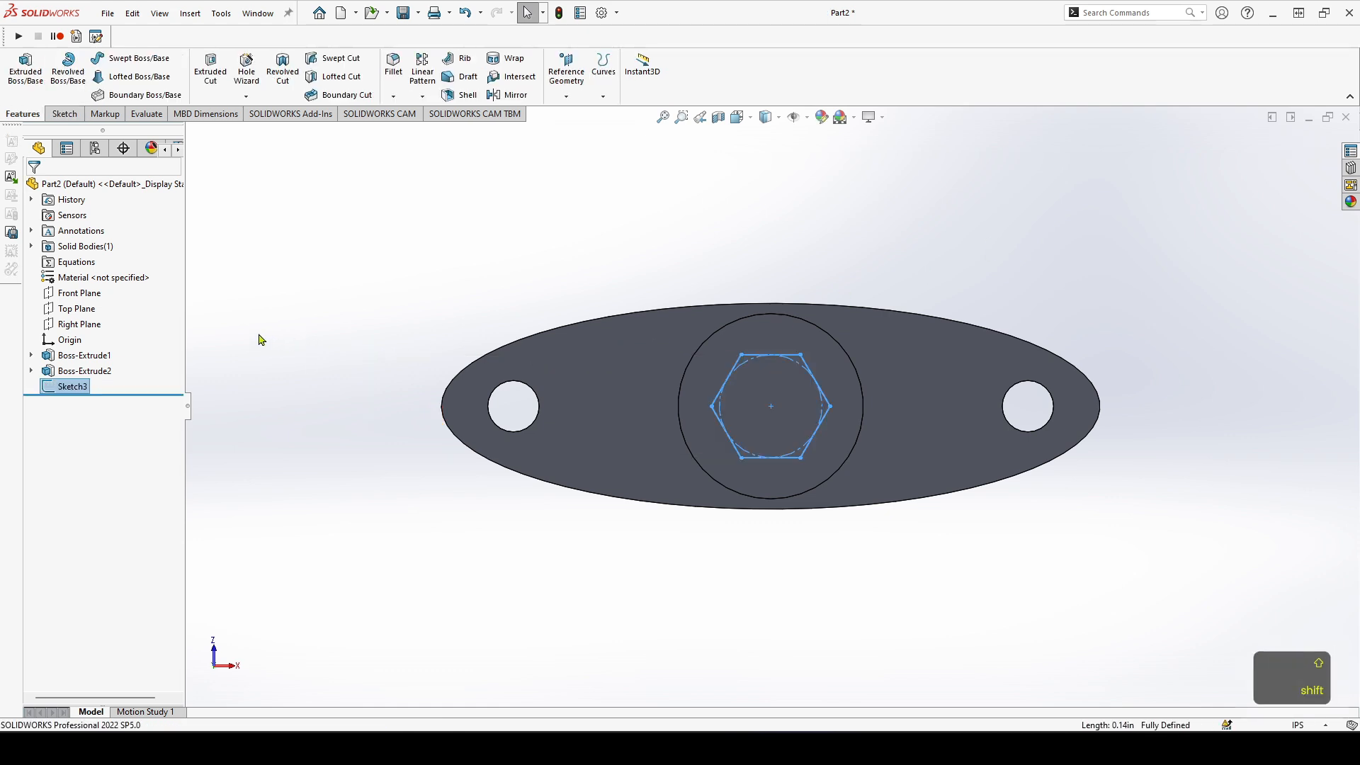
Step: Cut the hexagon into the boss using Offset From Surface, 0.15 in from the plate's boss-side face
key(shift+s)
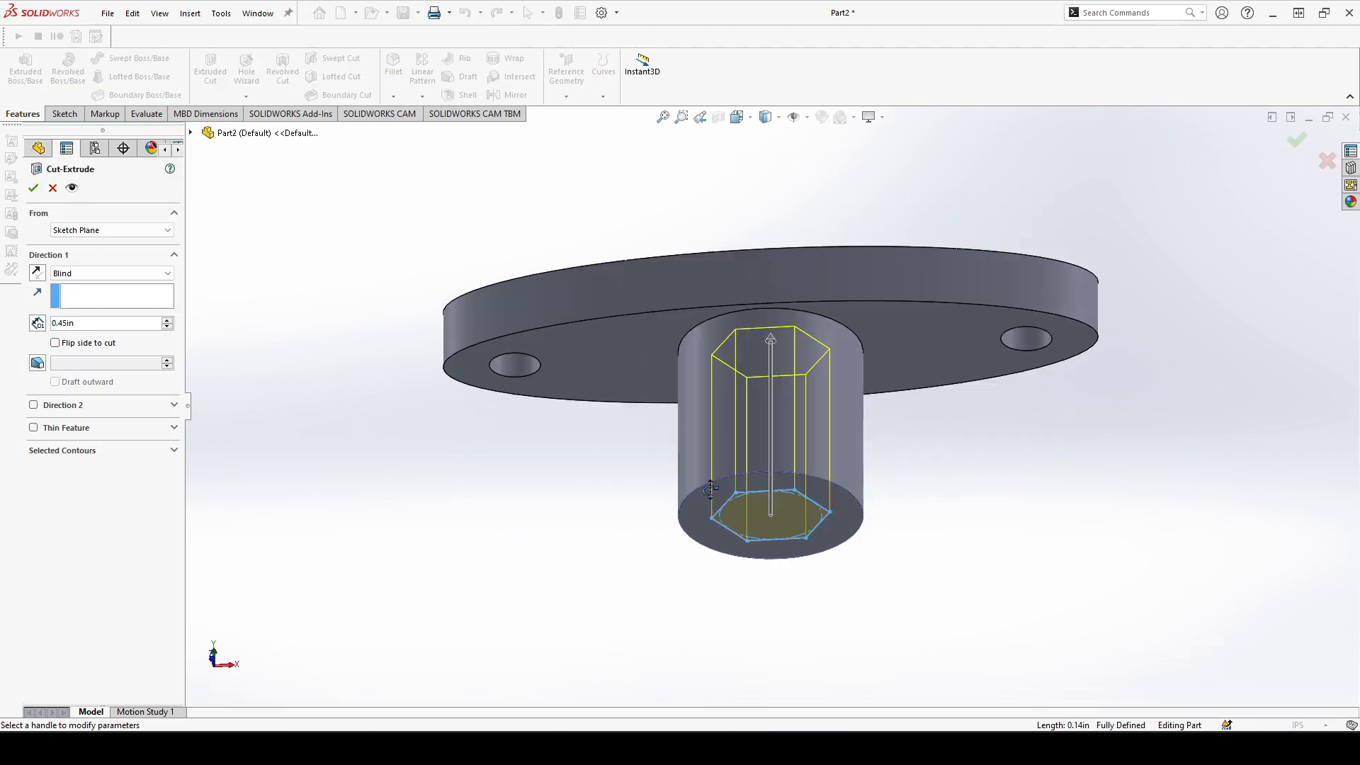
click(142, 273)
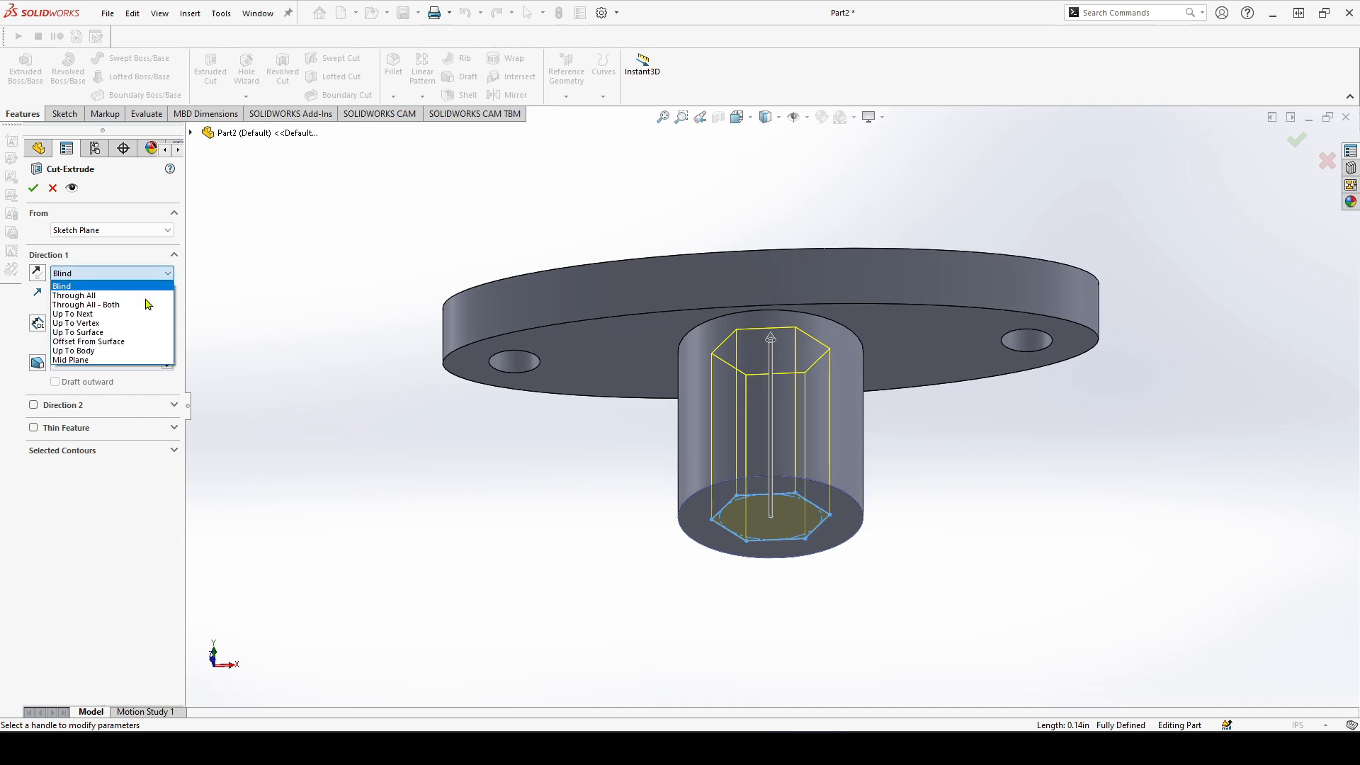
click(106, 341)
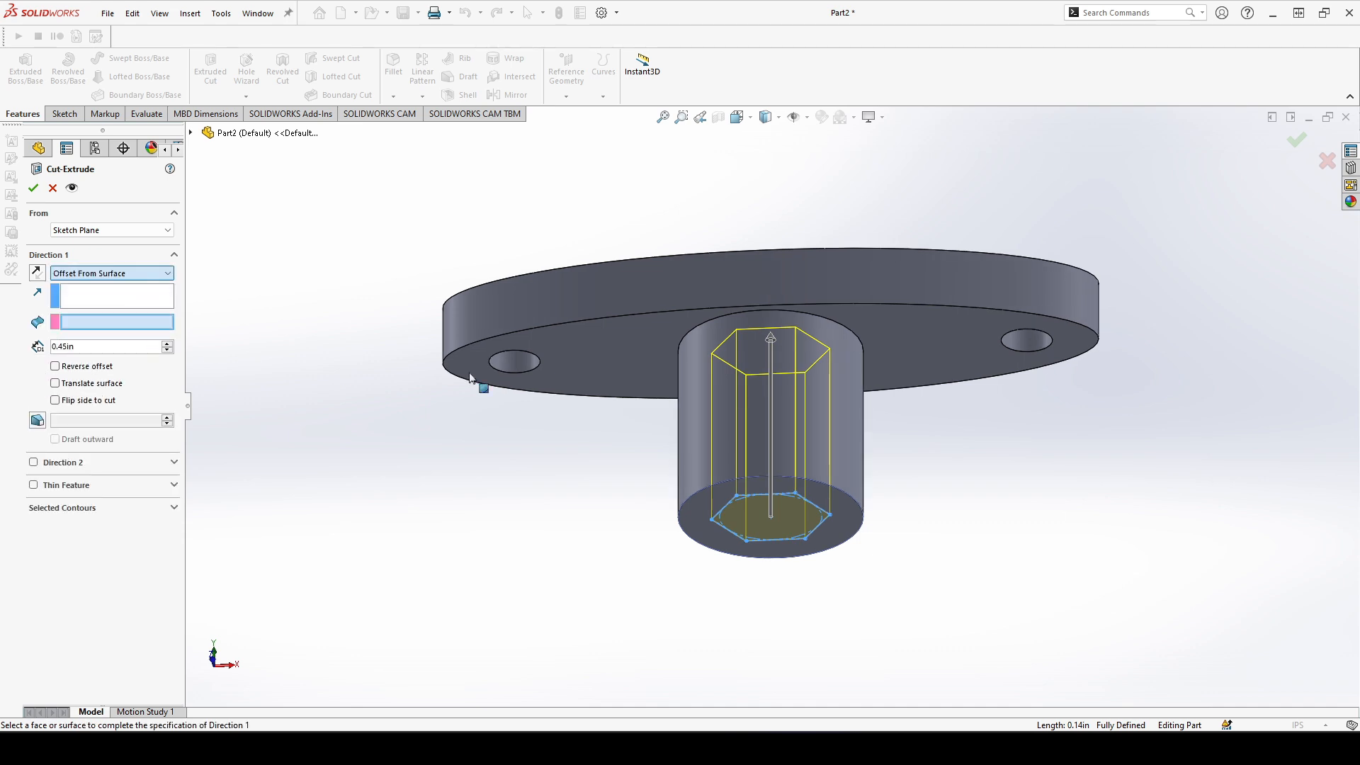
click(601, 350)
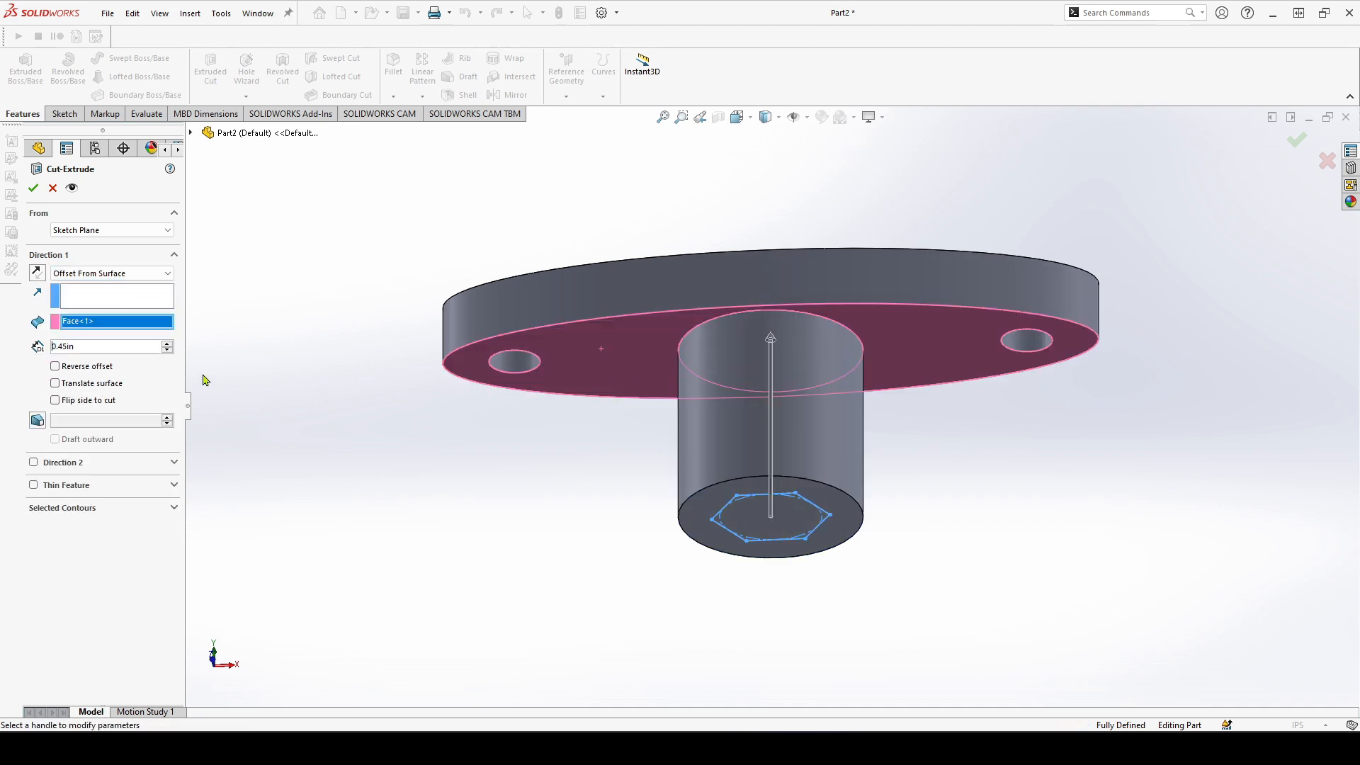
click(112, 342)
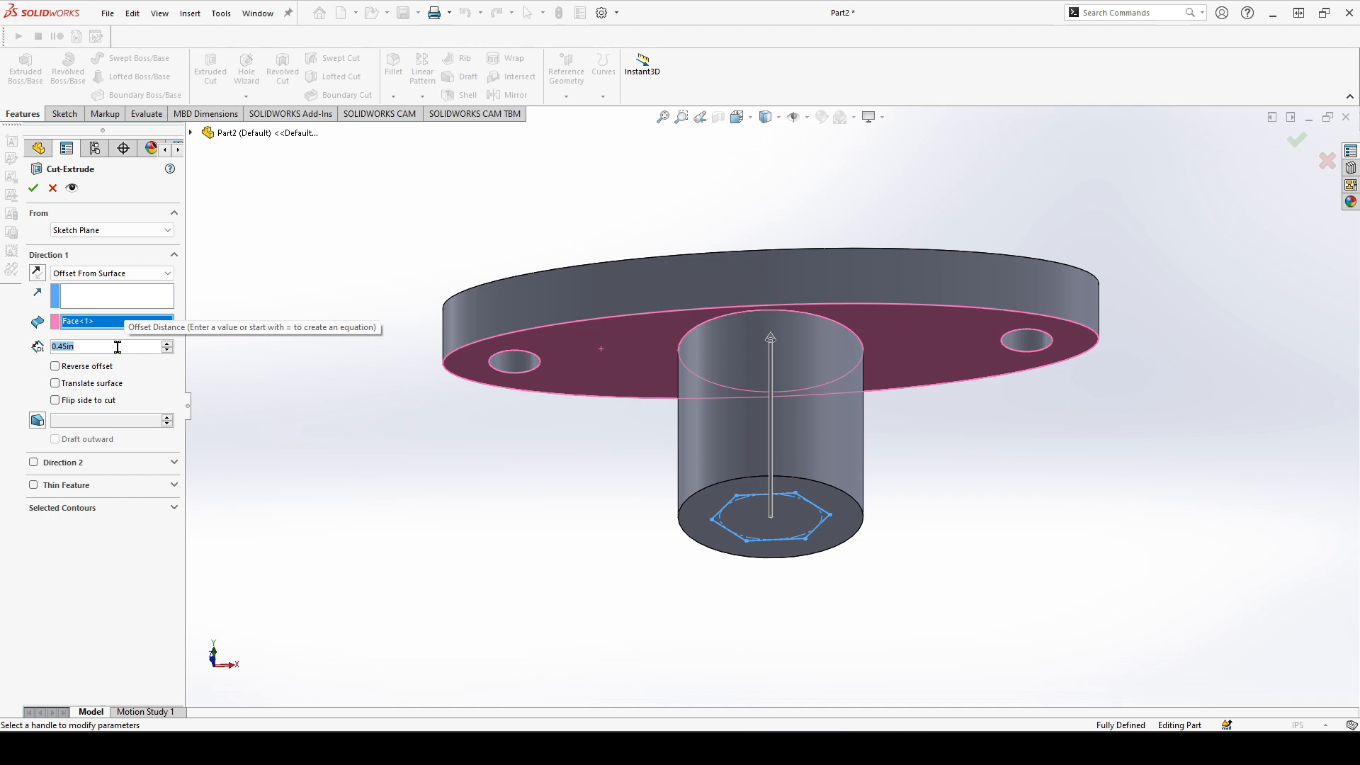
text(.15)
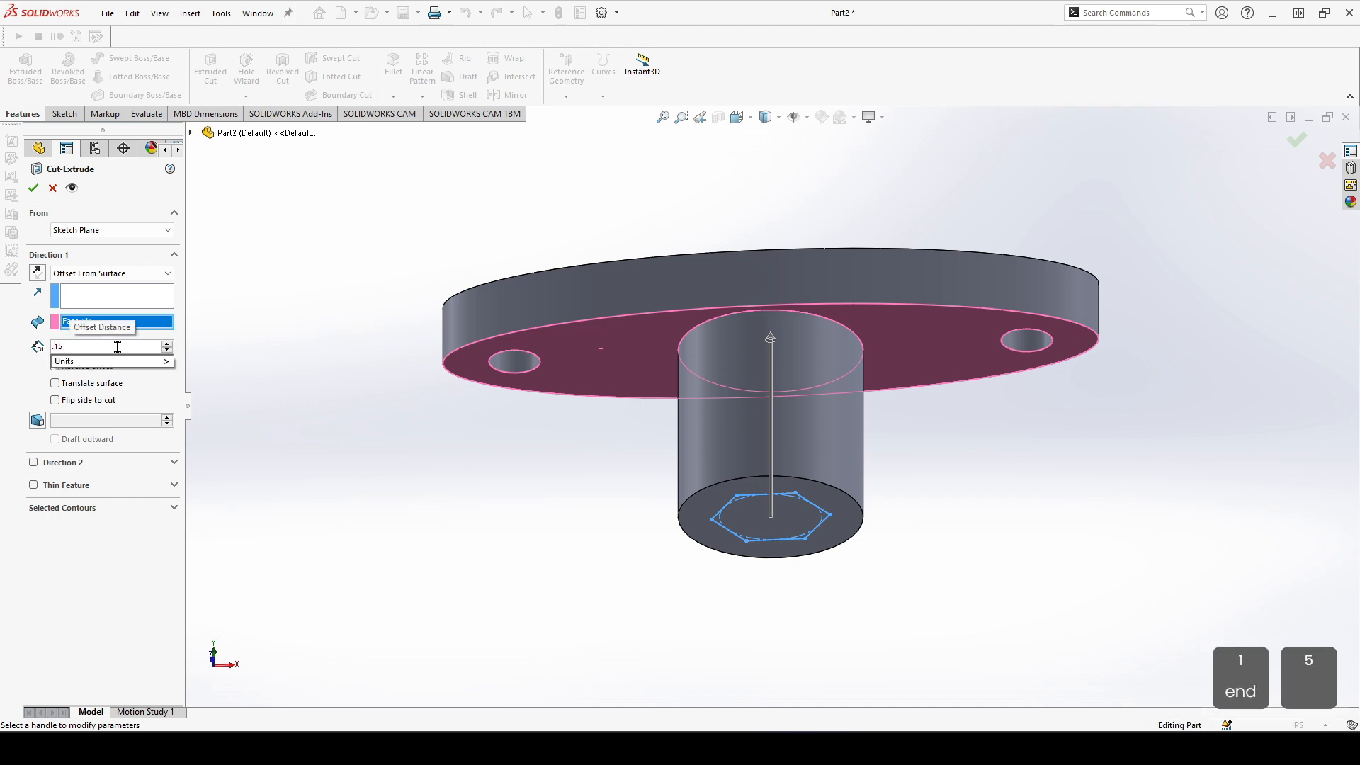
key(Return)
middle_drag(577, 422, 650, 477)
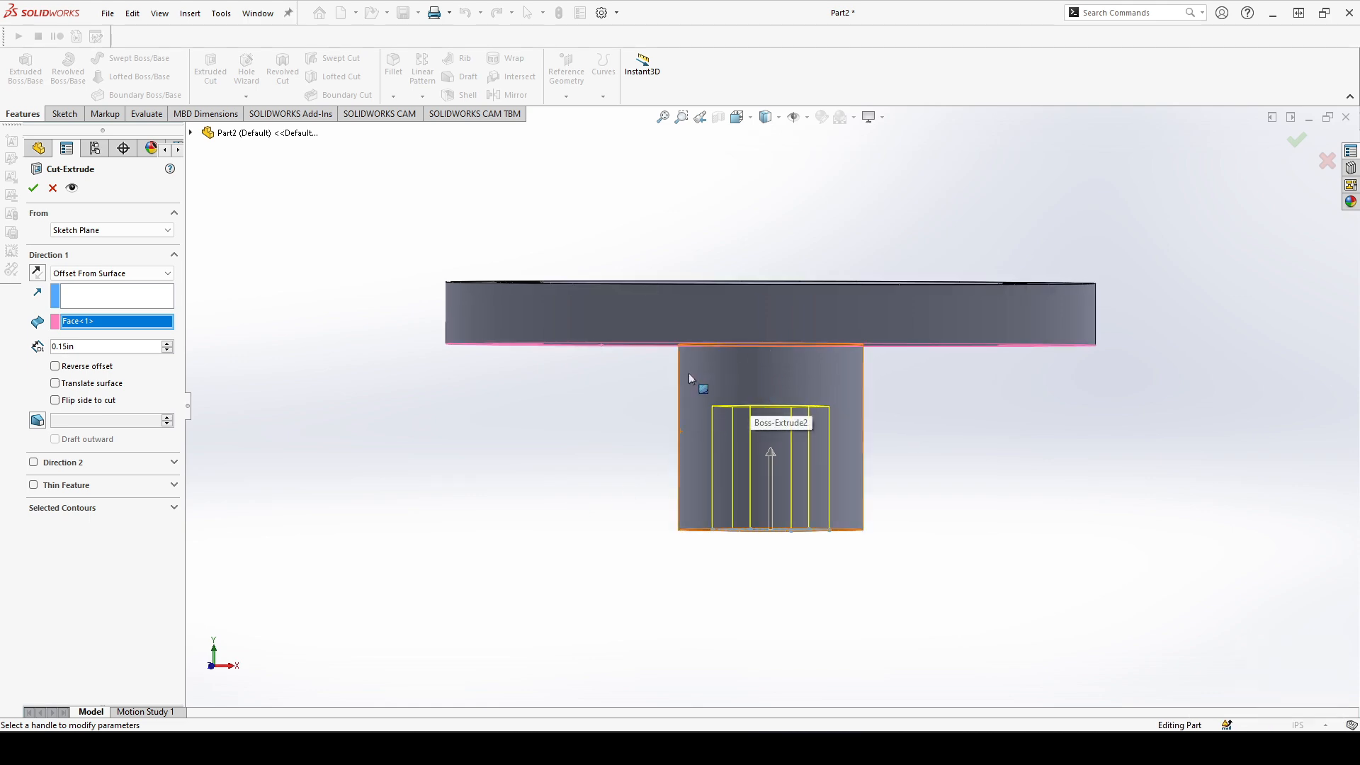
middle_drag(689, 379, 698, 355)
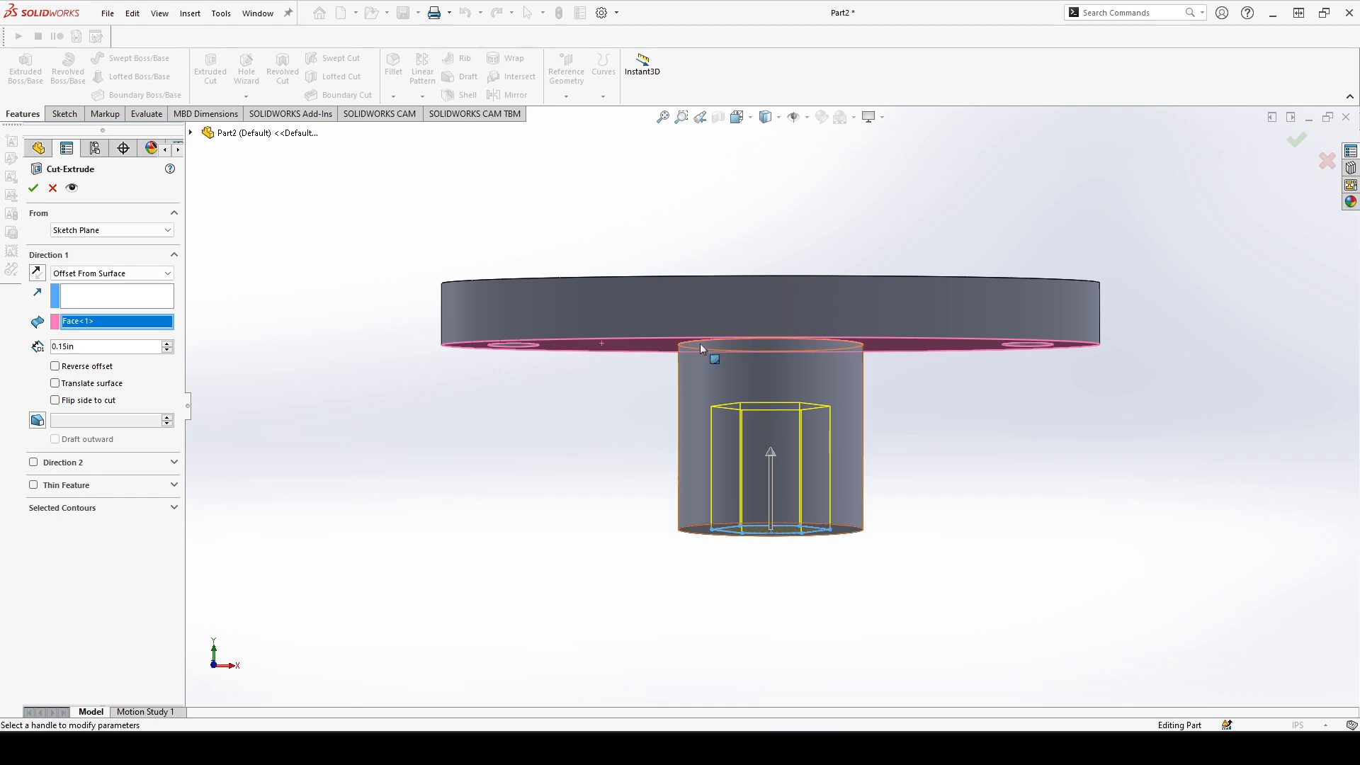
click(32, 189)
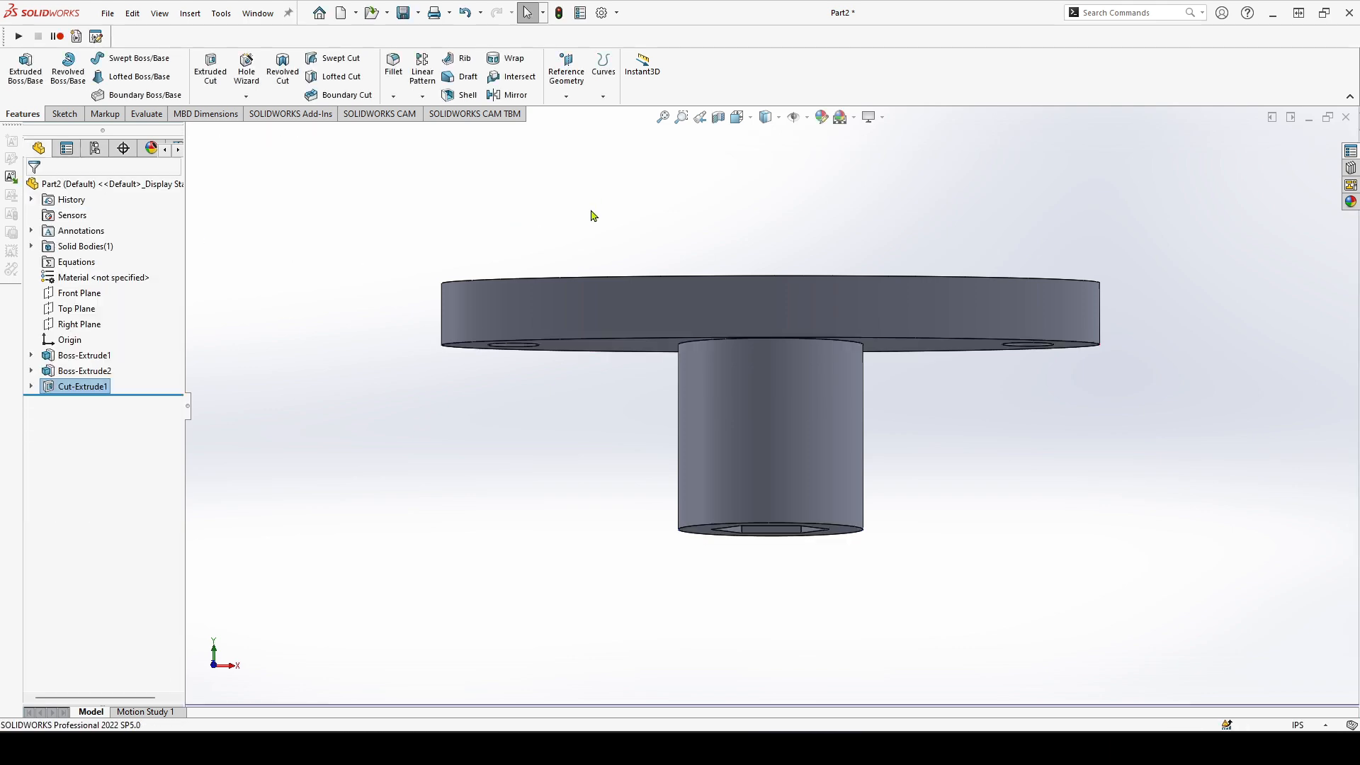
Step: Find ABS PC in the material library with the search term abs and apply it to the part
mouse_move(618, 225)
middle_down()
mouse_move(522, 322)
mouse_move(646, 325)
mouse_move(629, 283)
mouse_move(588, 259)
mouse_move(595, 189)
mouse_move(641, 210)
mouse_move(652, 188)
mouse_move(615, 198)
middle_up()
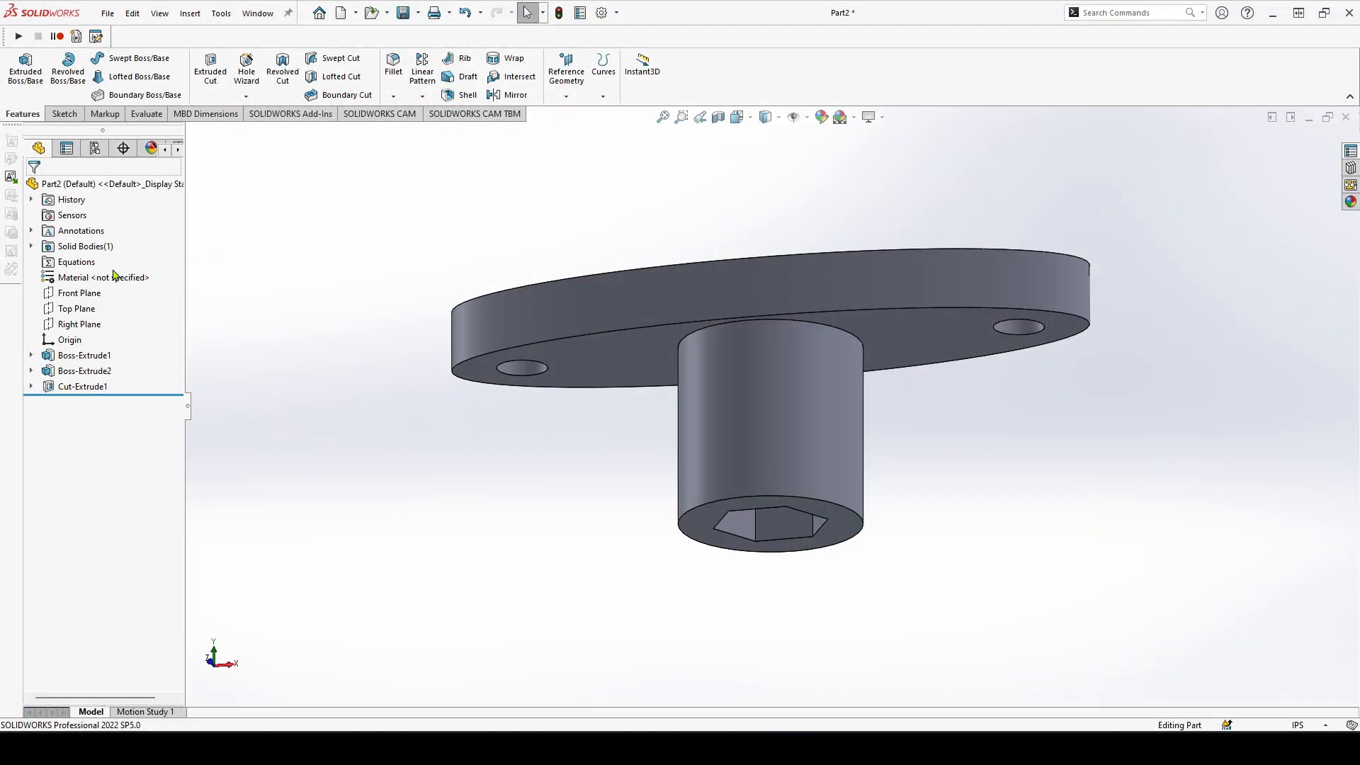
right_click(114, 275)
click(161, 288)
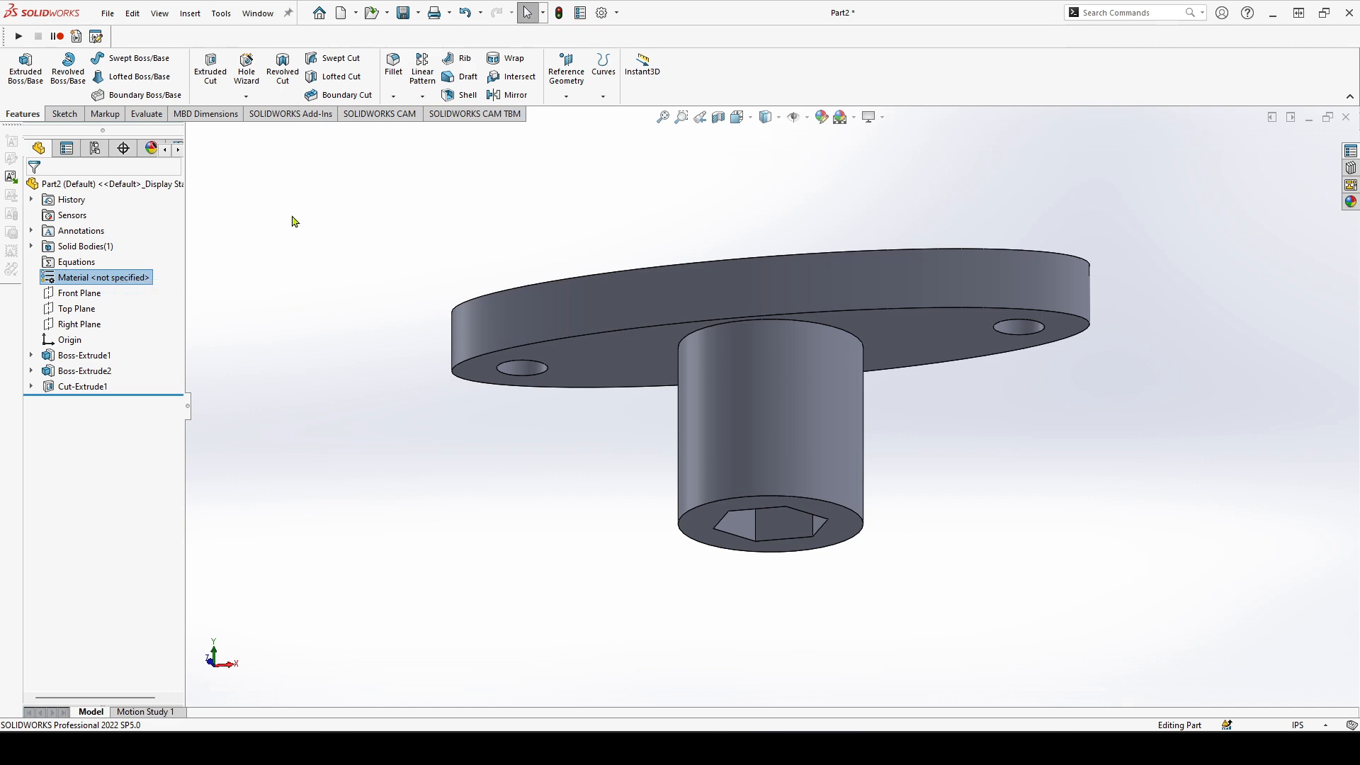
click(457, 189)
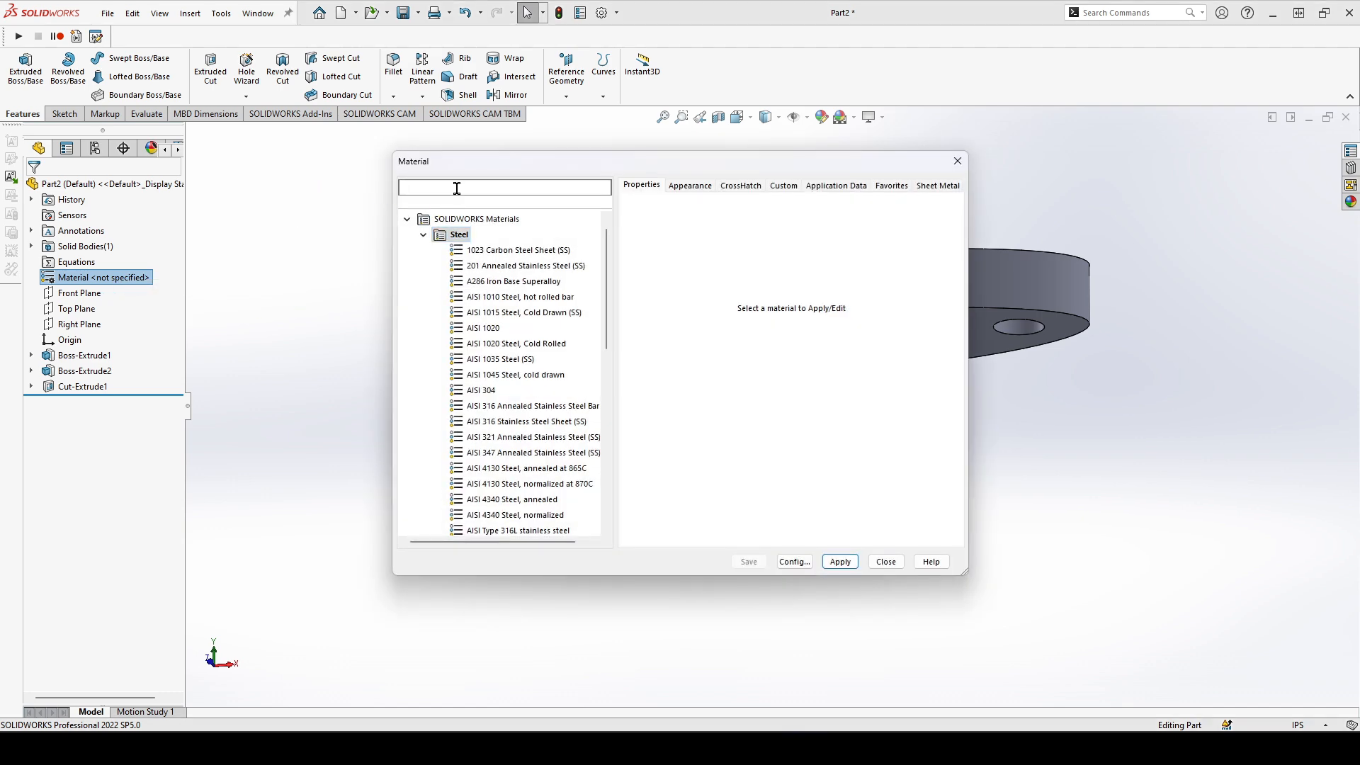
text(abs)
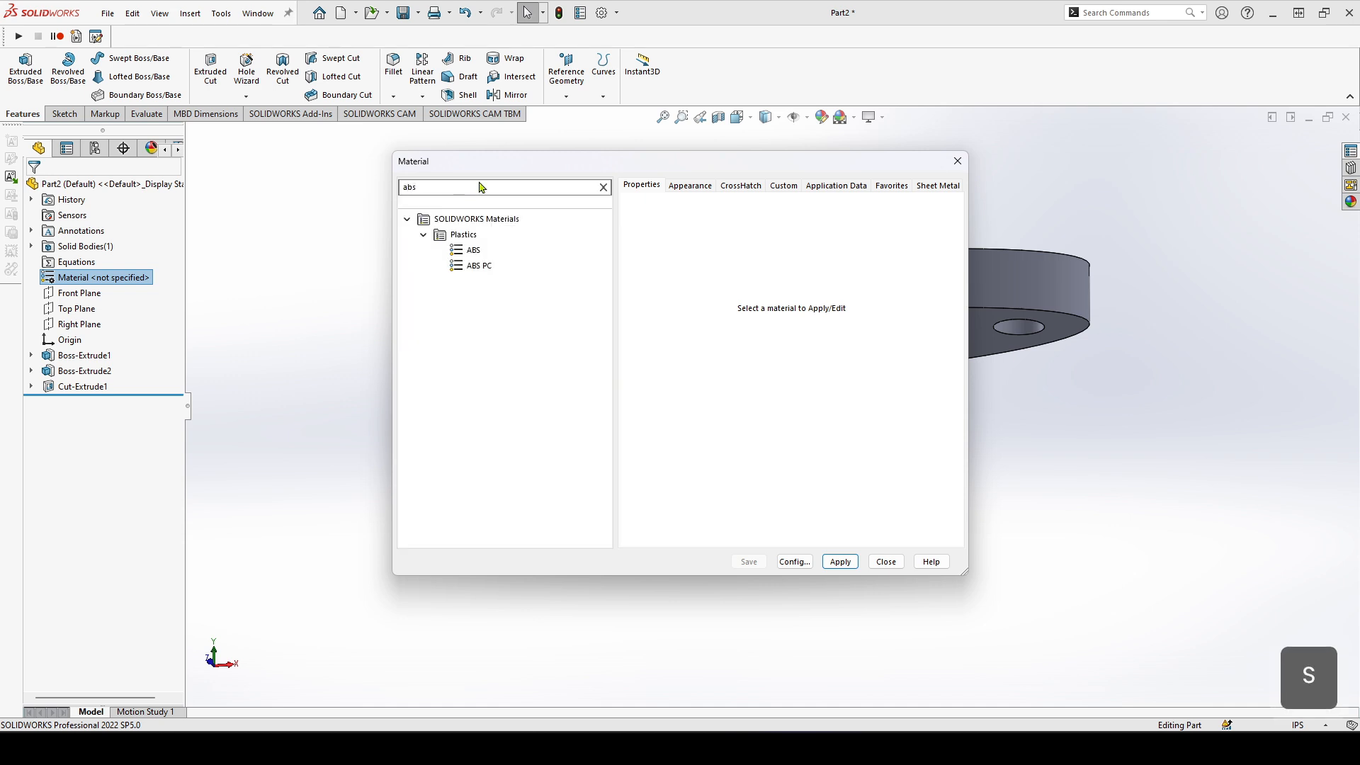
click(487, 269)
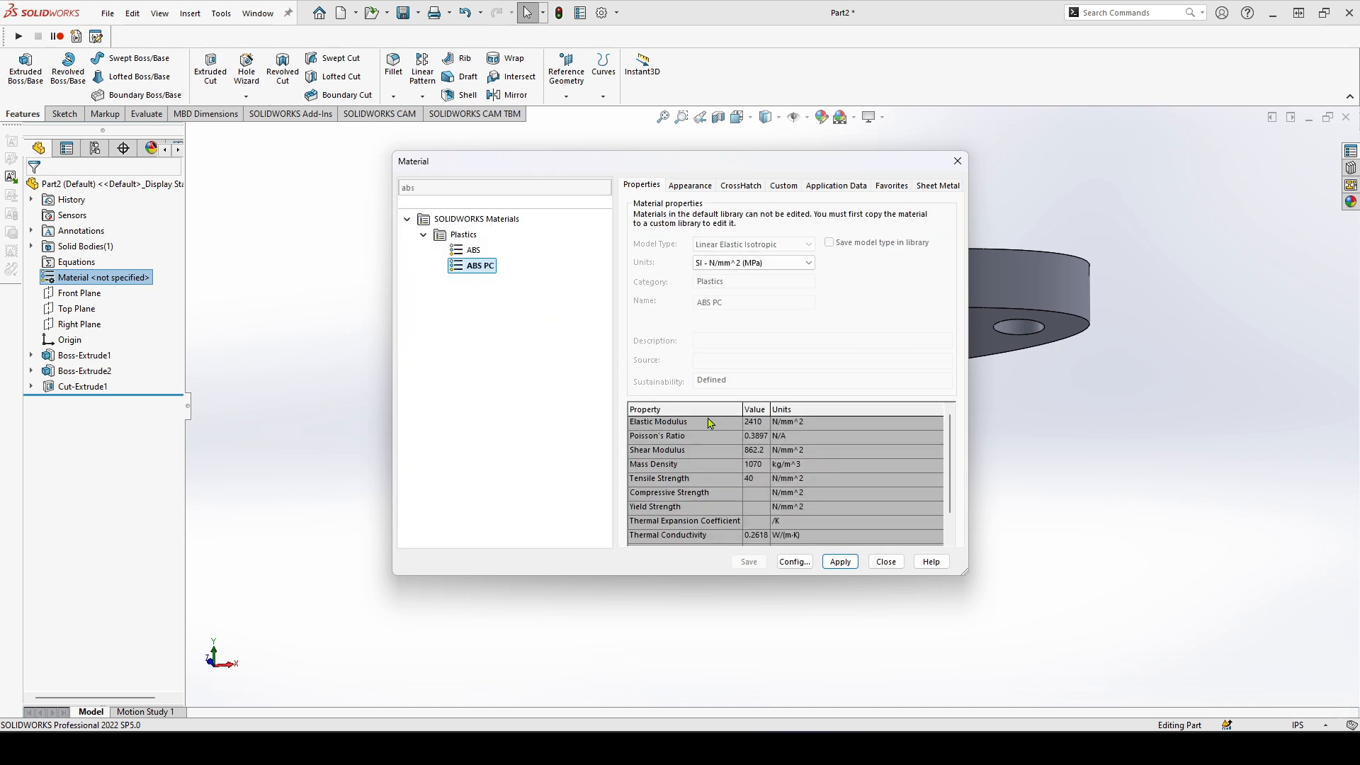
click(840, 562)
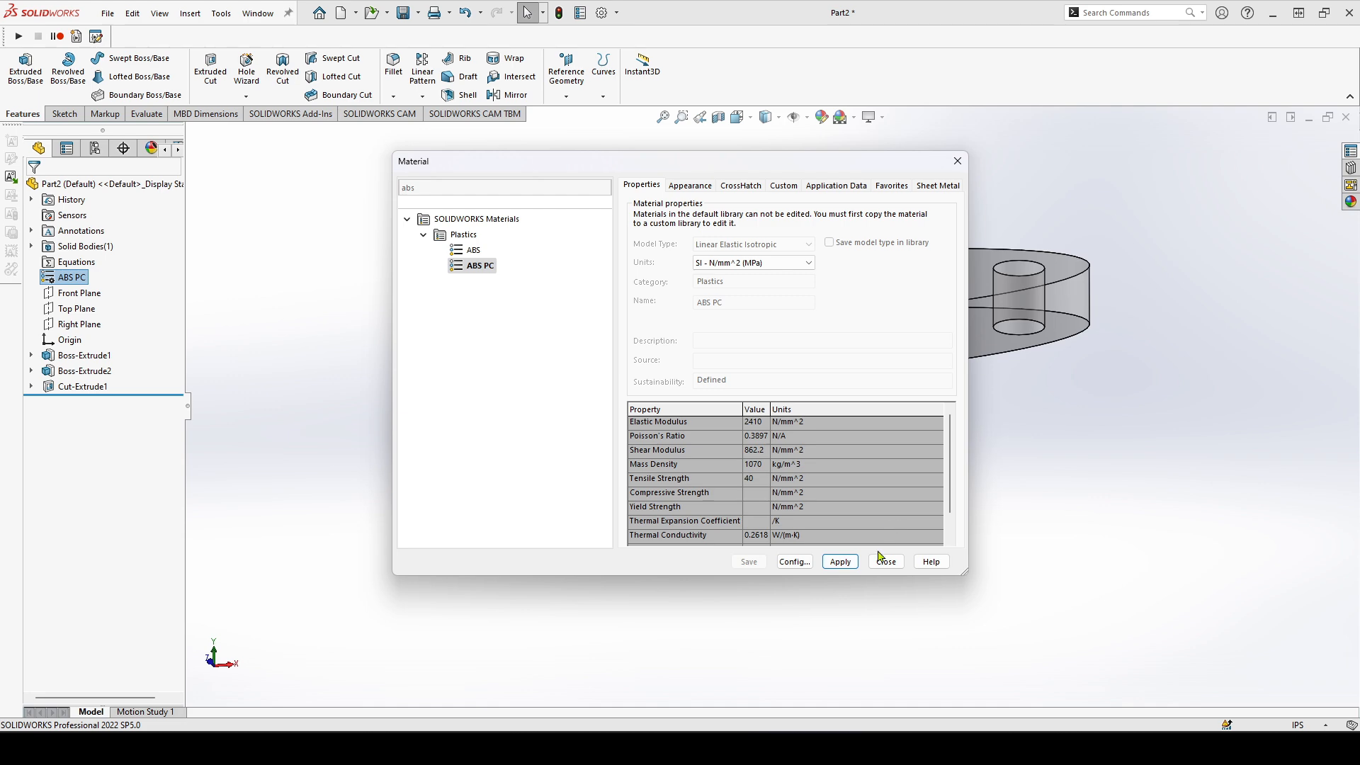
click(882, 562)
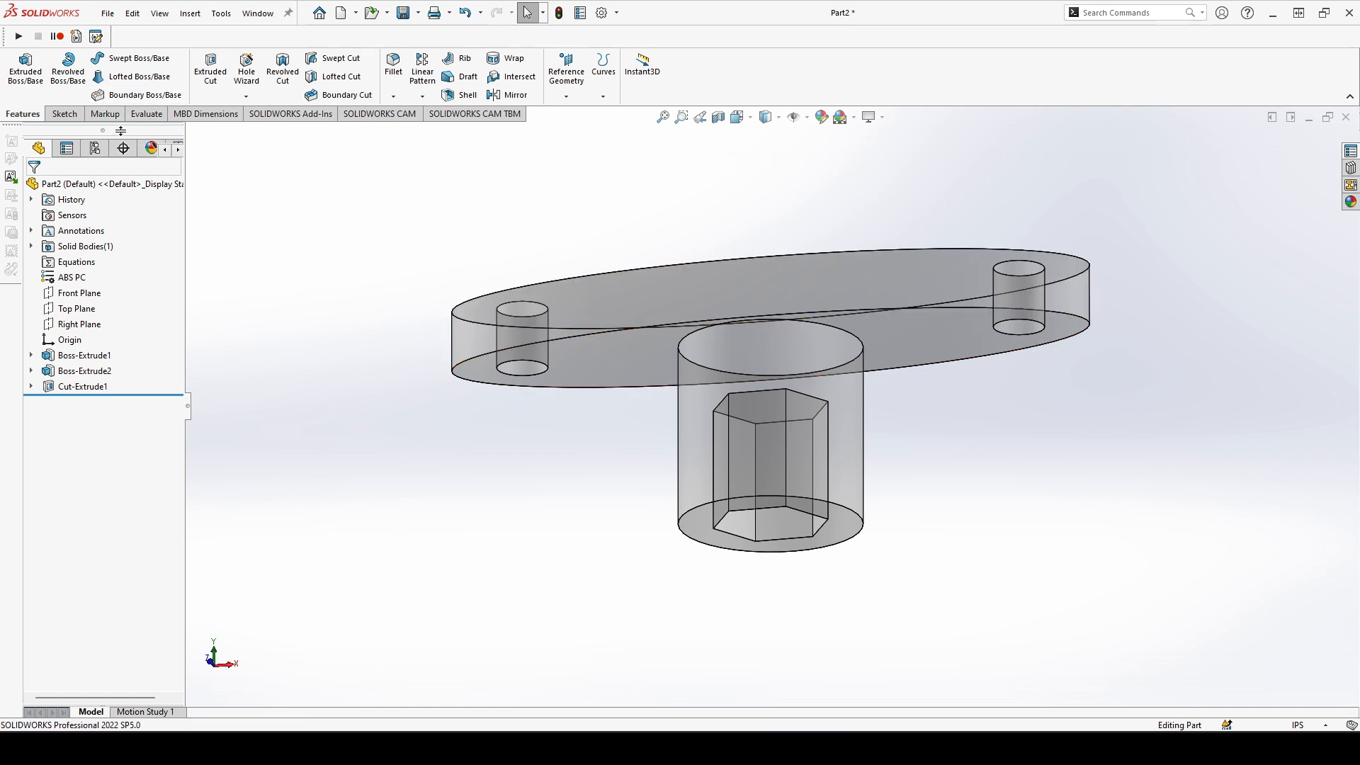
Step: Evaluate the part's mass properties with custom unit settings in inches and pounds
click(147, 113)
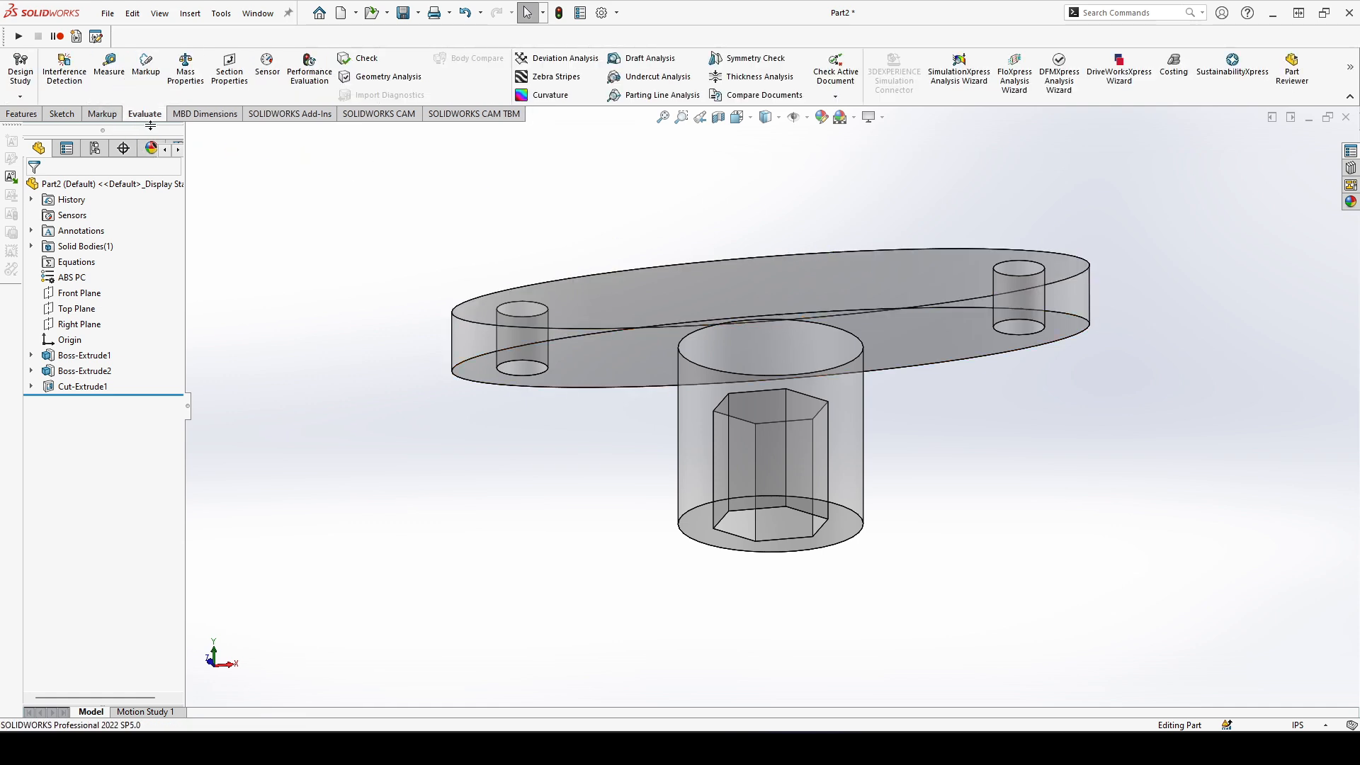
click(186, 71)
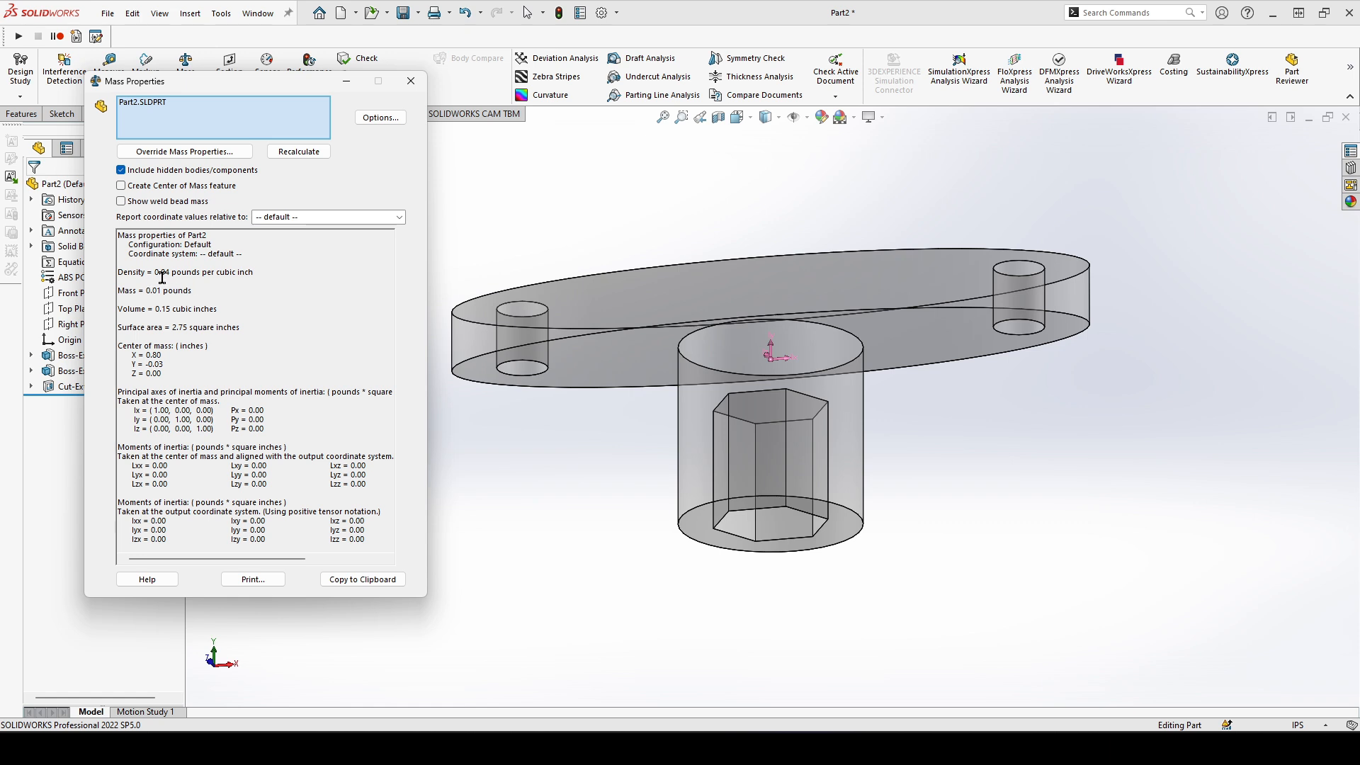
click(382, 120)
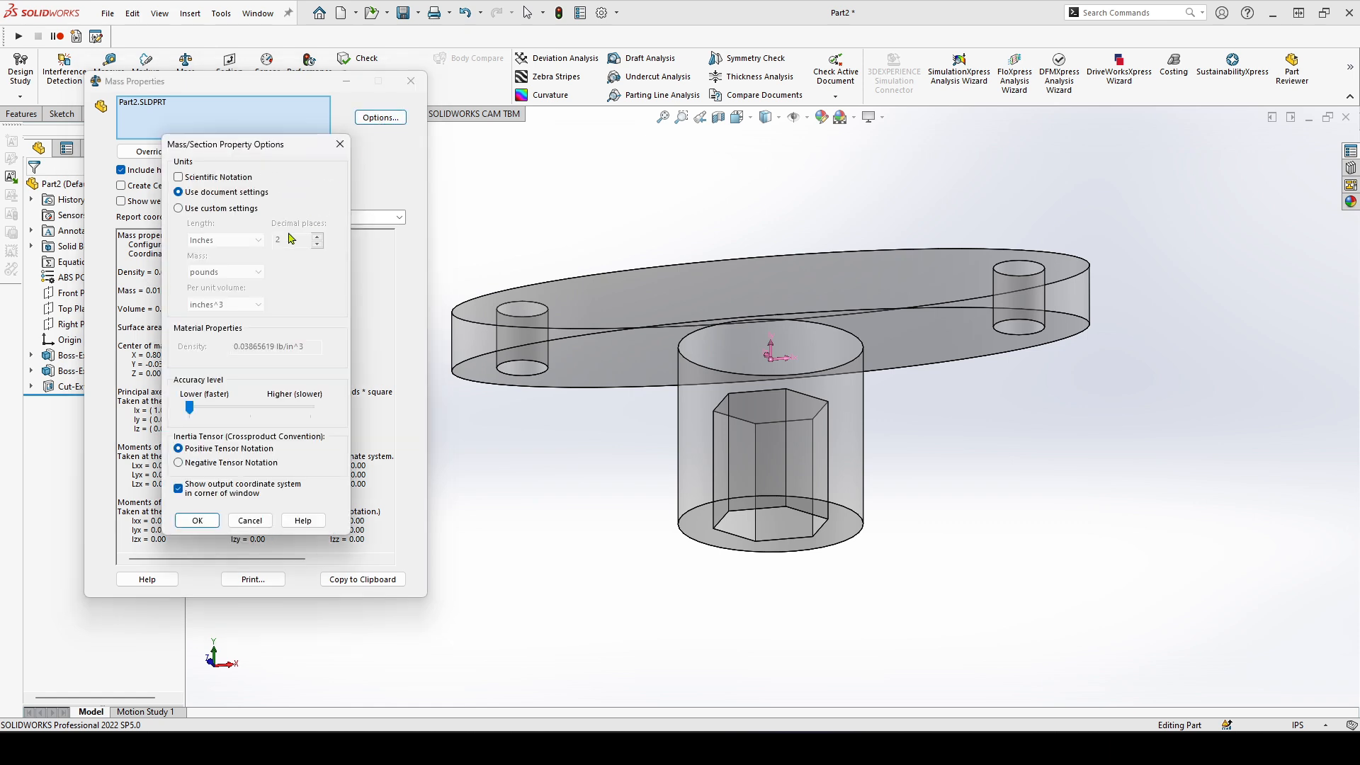
click(190, 210)
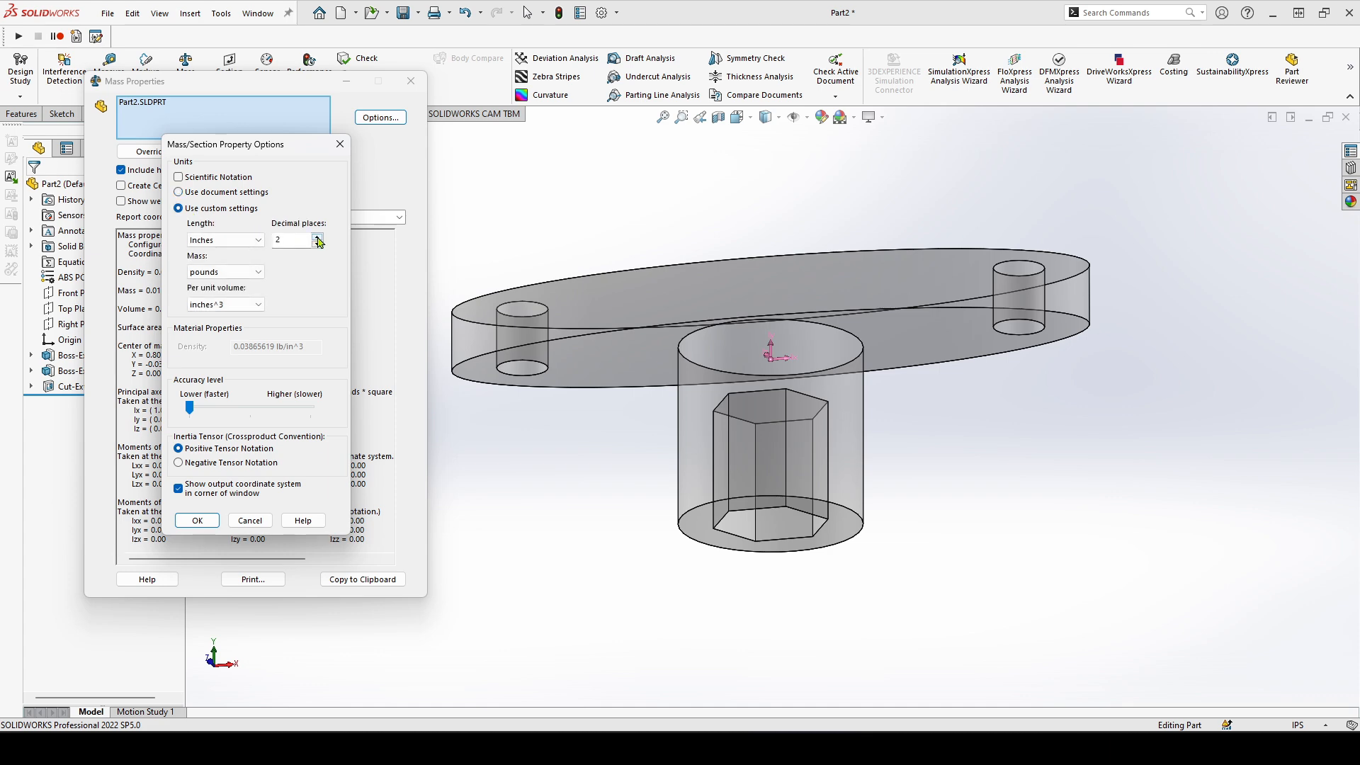
click(197, 521)
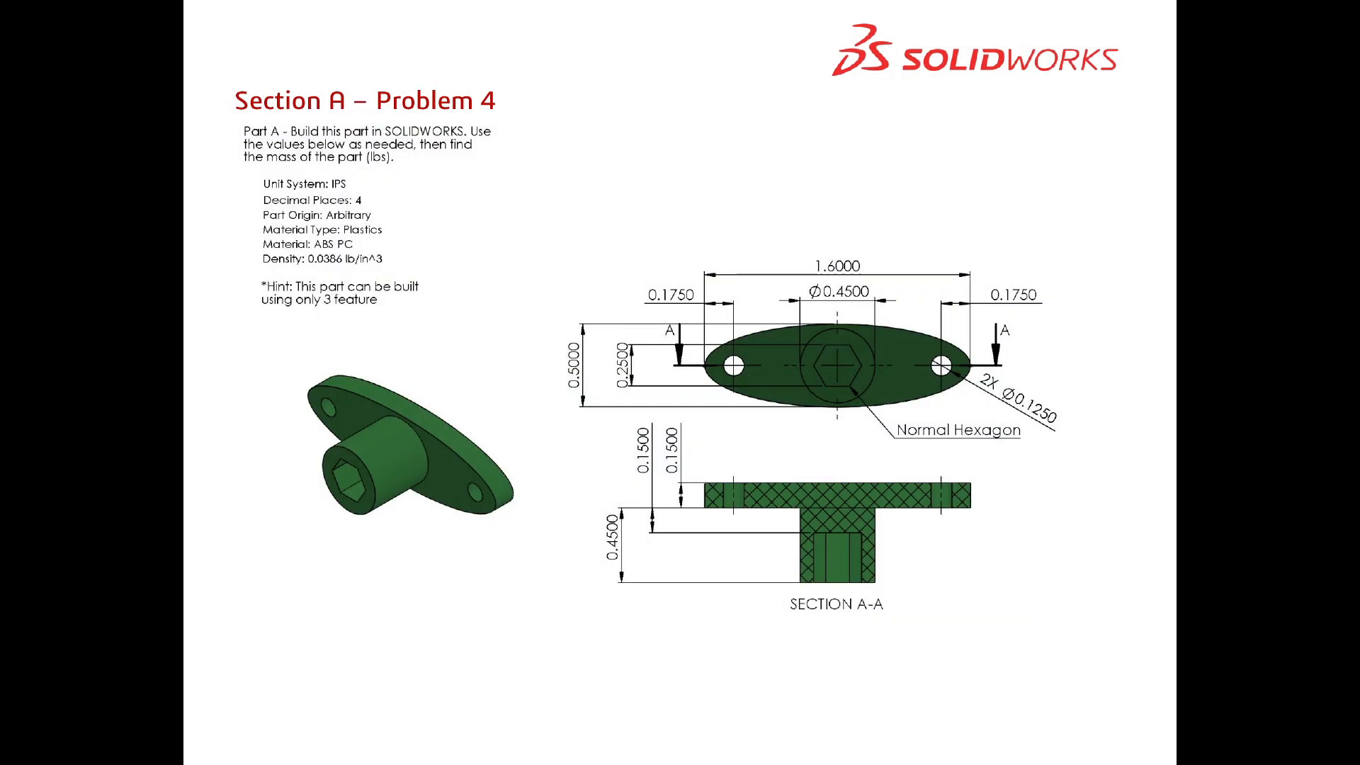
Step: Switch to the problem document and go to the Section A Problem 4 answer page to check the mass
click(514, 348)
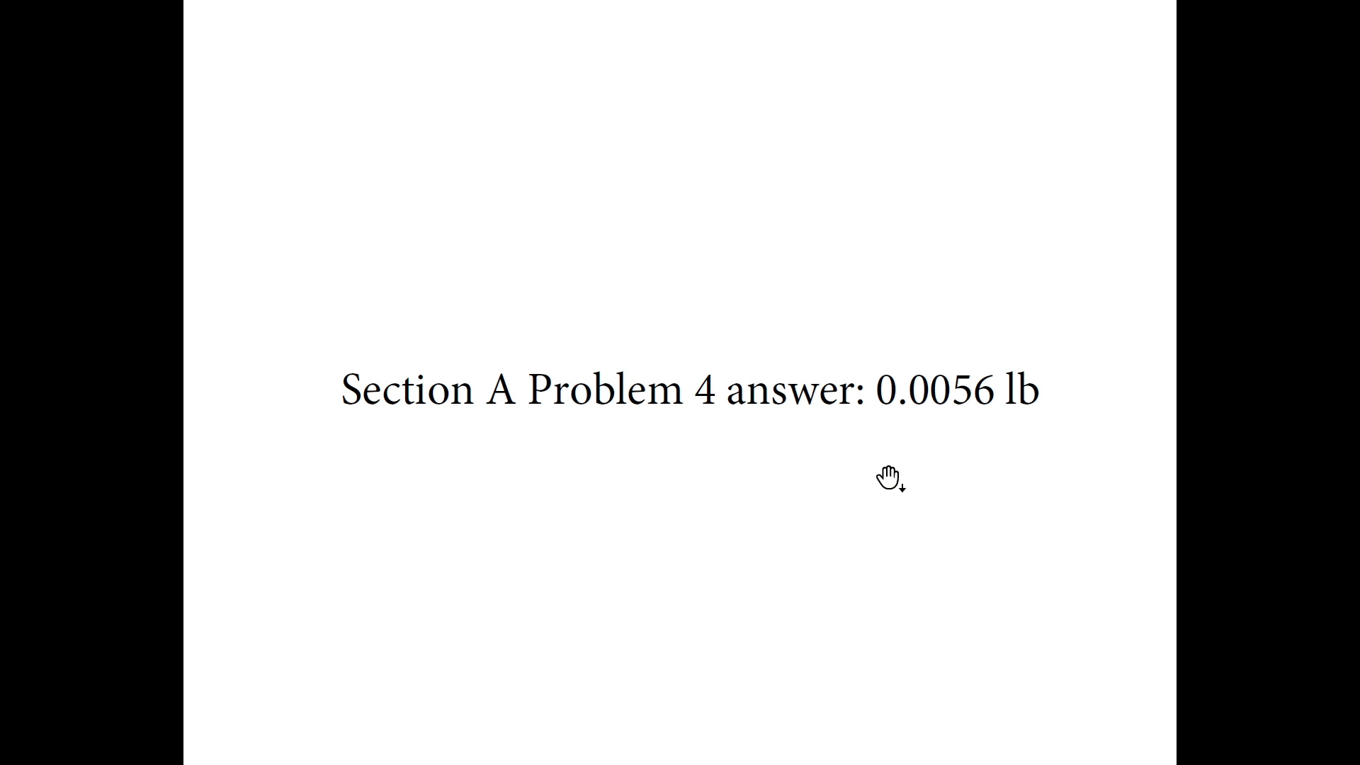